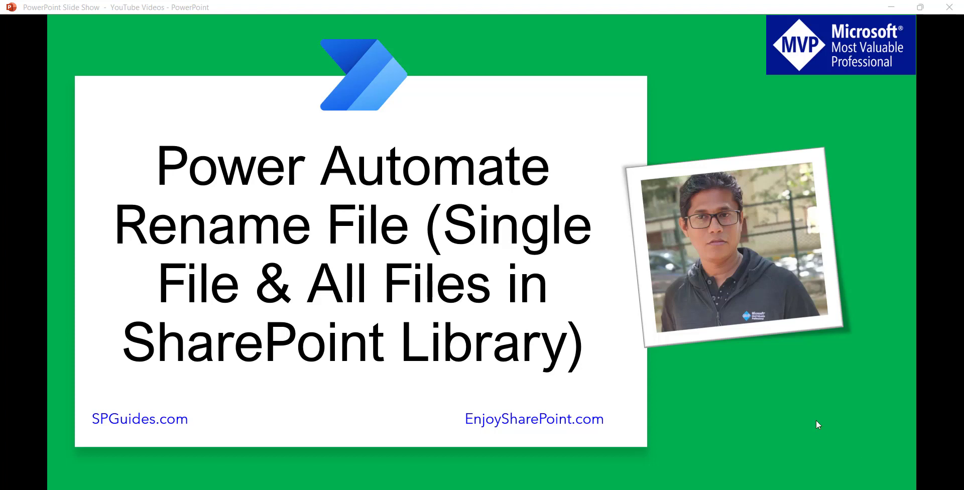
- Switch from the PowerPoint slideshow to the WordPress editor for the 'Power Automate Rename File' post
{"action": "left_click", "coordinate": [467, 441]}
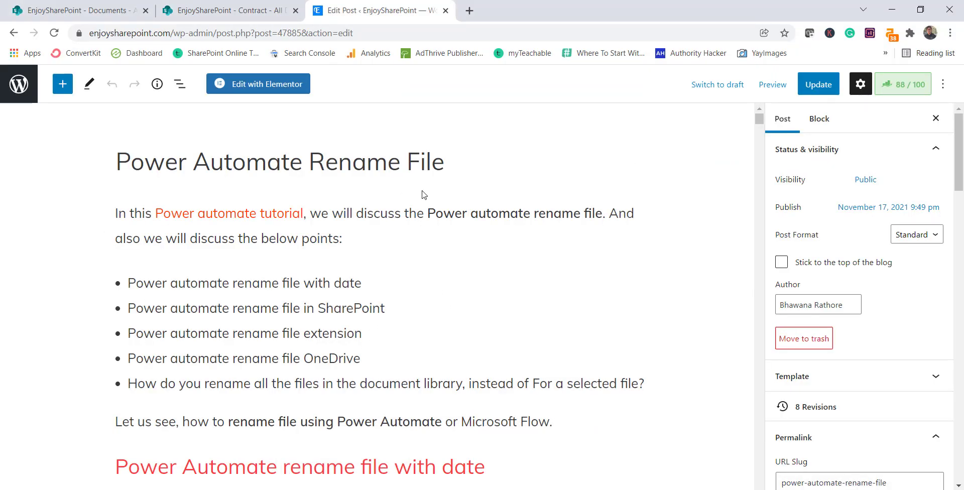
- Scroll the post from the intro bullets down to Step 3: Rename a file with the date
{"action": "scroll", "coordinate": [400, 413], "scroll_direction": "down", "scroll_amount": 10}
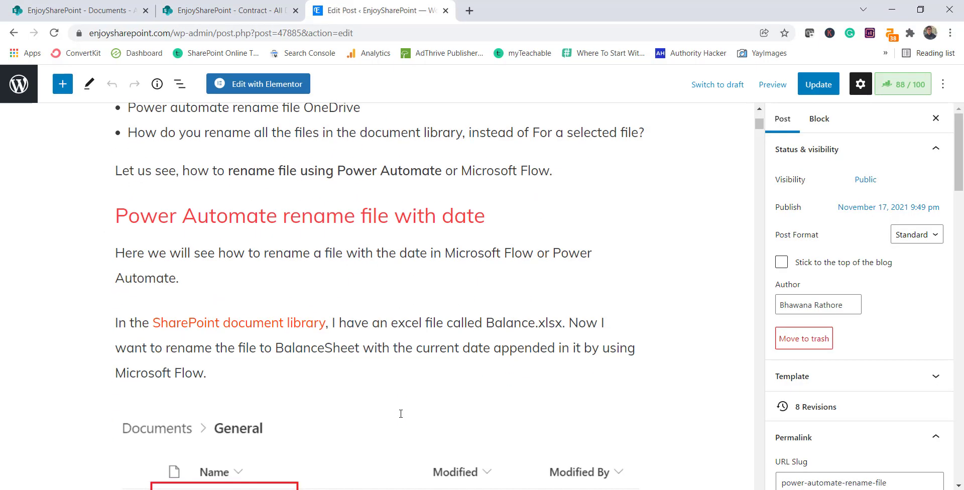
{"action": "scroll", "coordinate": [401, 413], "scroll_direction": "down", "scroll_amount": 10}
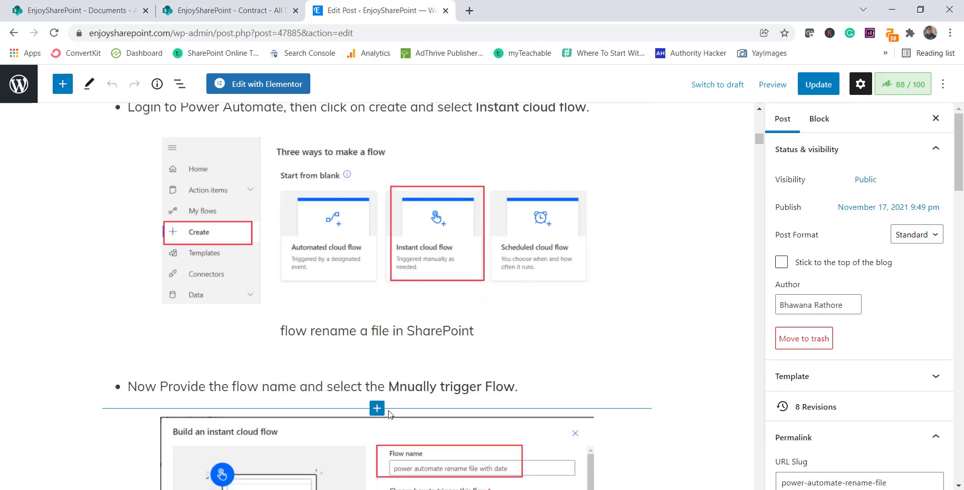
{"action": "scroll", "coordinate": [445, 387], "scroll_direction": "down", "scroll_amount": 4}
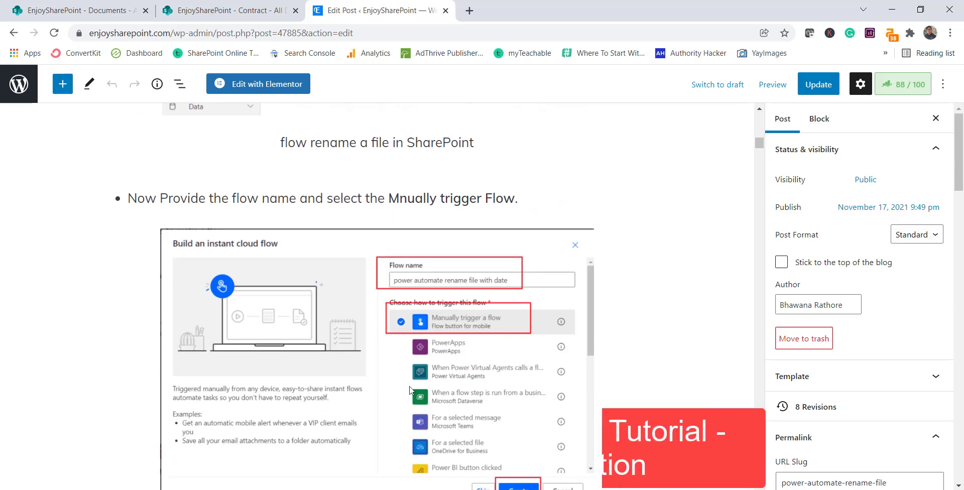
{"action": "scroll", "coordinate": [382, 297], "scroll_direction": "down", "scroll_amount": 5}
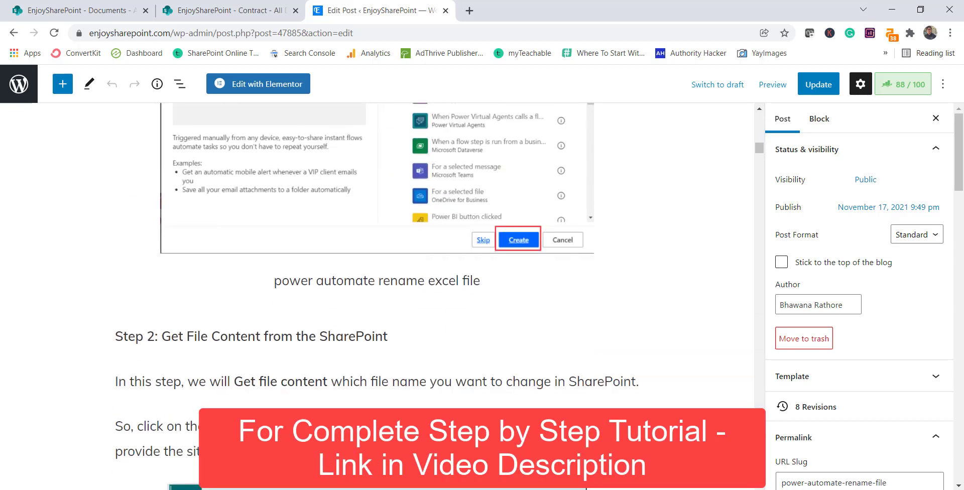
{"action": "scroll", "coordinate": [381, 297], "scroll_direction": "down", "scroll_amount": 7}
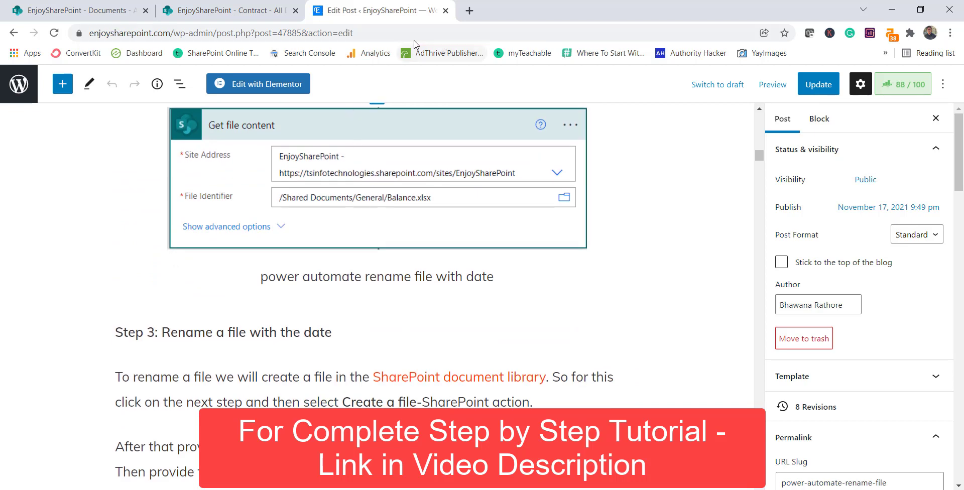
- In the Documents library, start the 'power automate rename file in SharePoint' flow on Sample-2.xlsx
{"action": "left_click", "coordinate": [236, 17]}
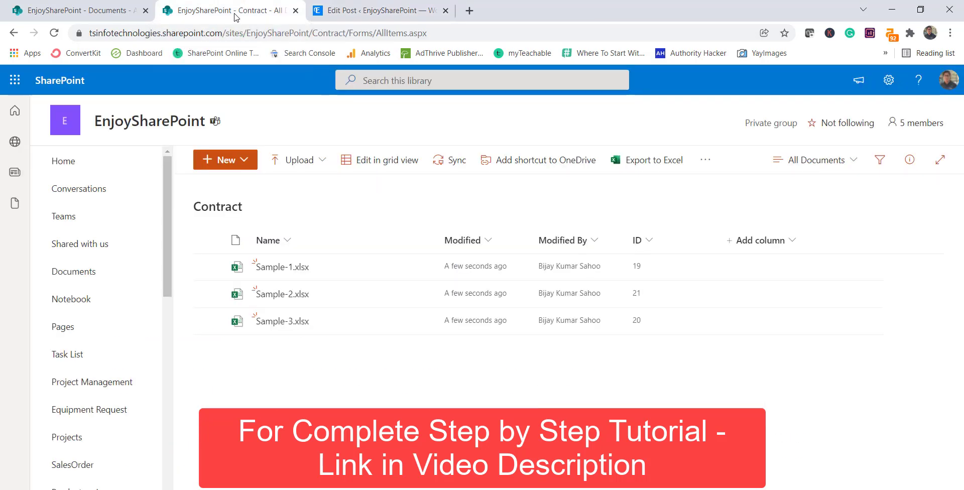
{"action": "left_click", "coordinate": [104, 18]}
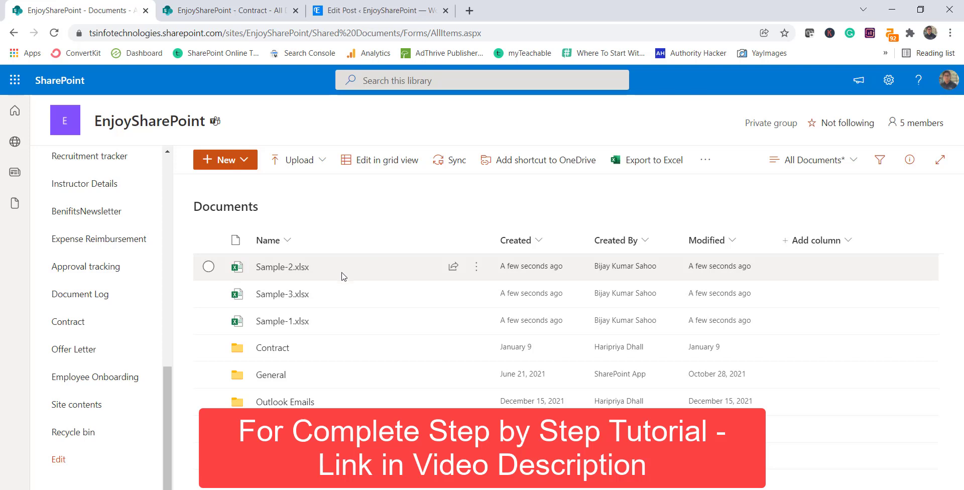
{"action": "left_click", "coordinate": [208, 267]}
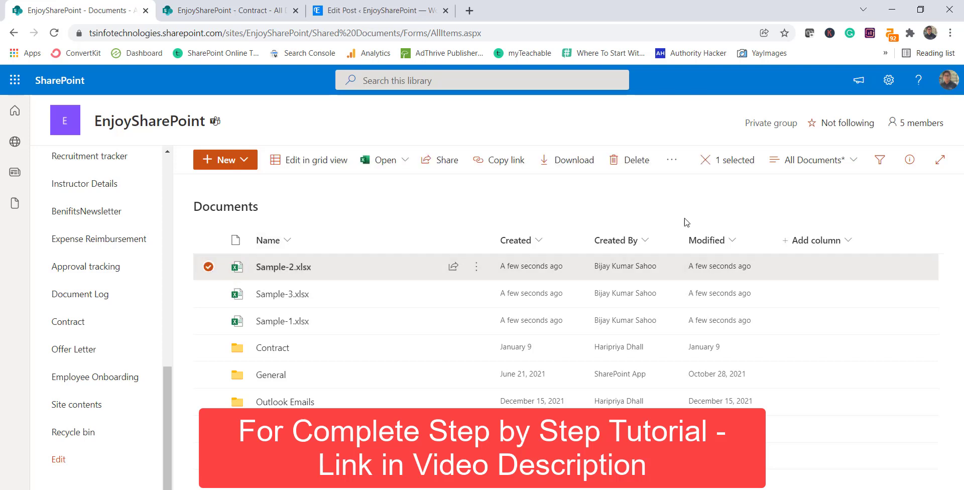
{"action": "left_click", "coordinate": [672, 161]}
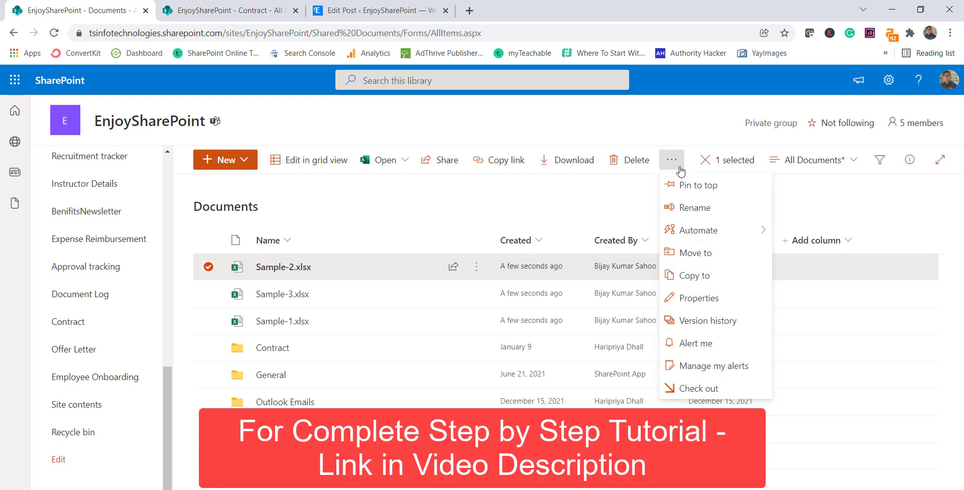
{"action": "mouse_move", "coordinate": [720, 232]}
{"action": "mouse_move", "coordinate": [816, 232]}
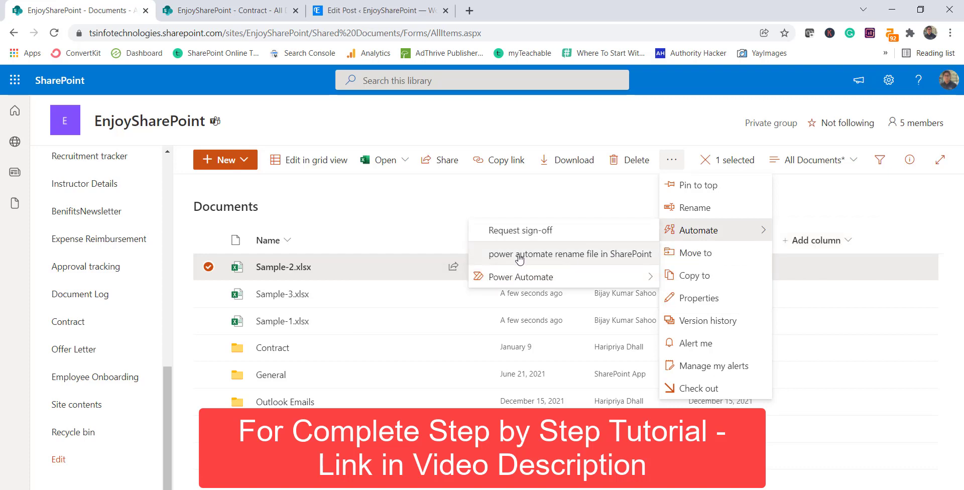
{"action": "left_click", "coordinate": [626, 258]}
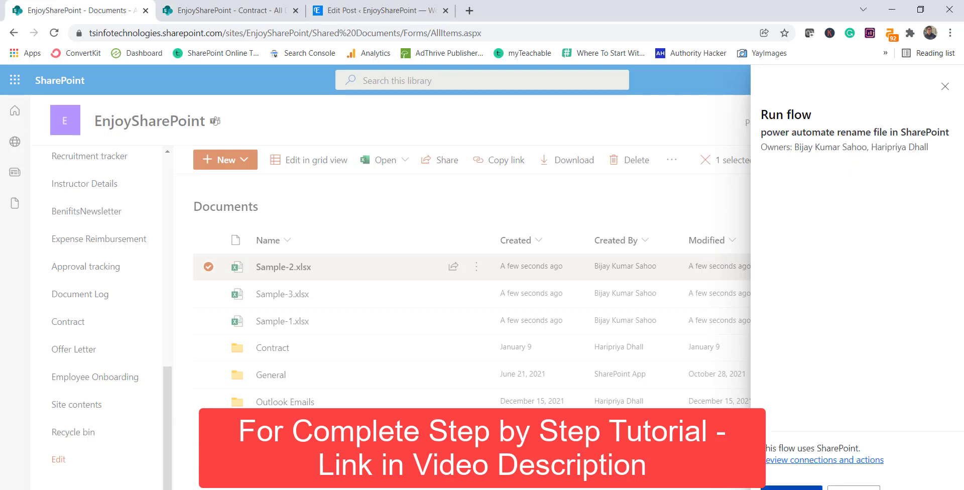
- Run the rename flow on Sample-2.xlsx and wait for the Done notification
{"action": "left_click", "coordinate": [791, 487]}
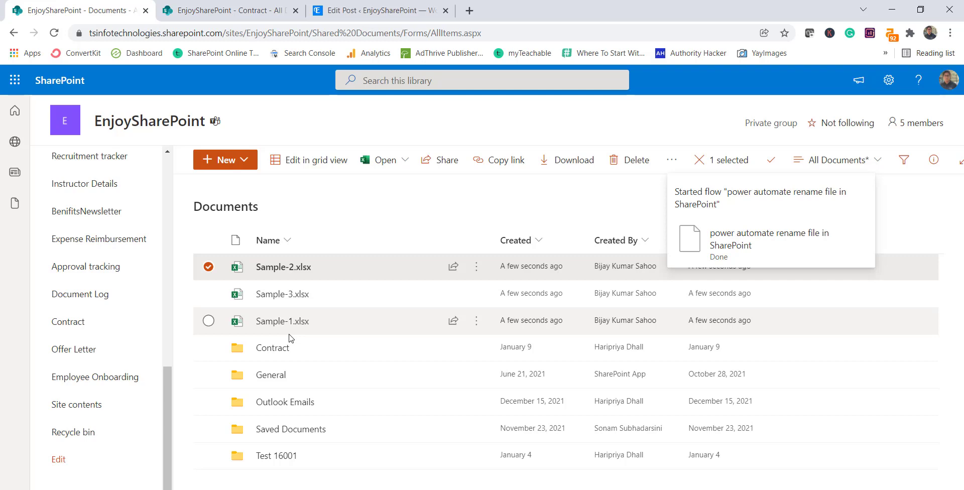
{"action": "left_click", "coordinate": [249, 33]}
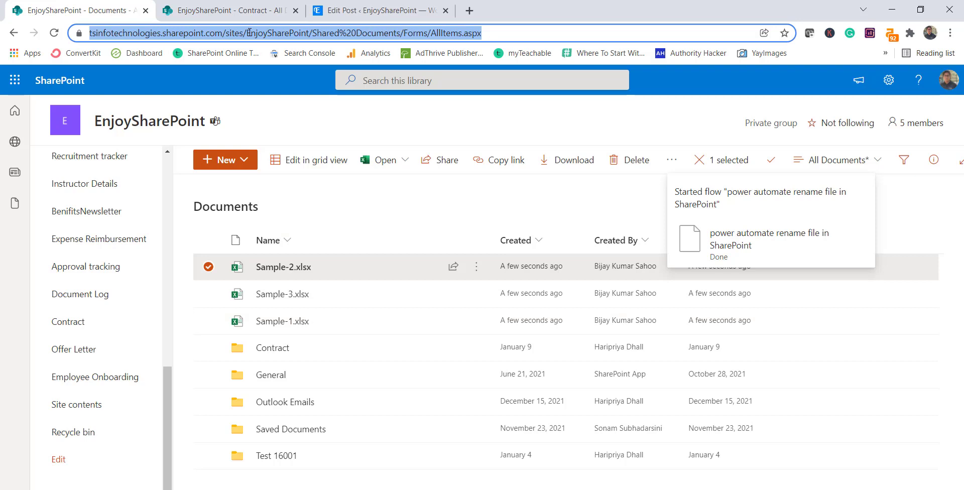
- Reload the library, open and close 873cf4a6-11d9-4978-b151-ecff0f22fb68.xlsx, then add a new browser tab
{"action": "key", "text": "Return"}
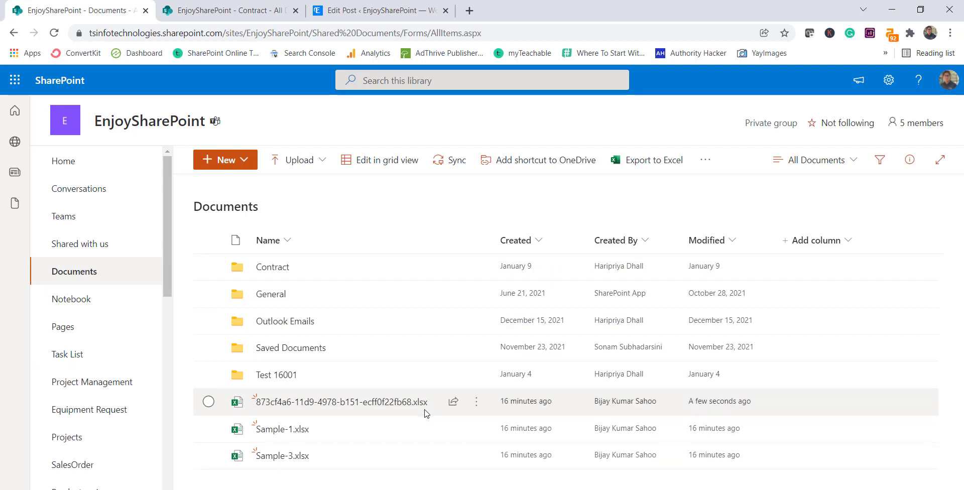
{"action": "left_click", "coordinate": [383, 403]}
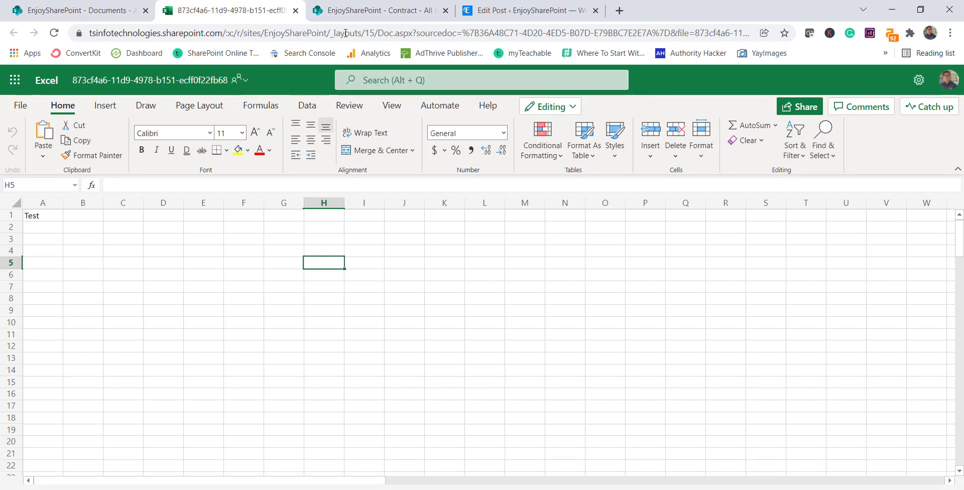
{"action": "left_click", "coordinate": [295, 10]}
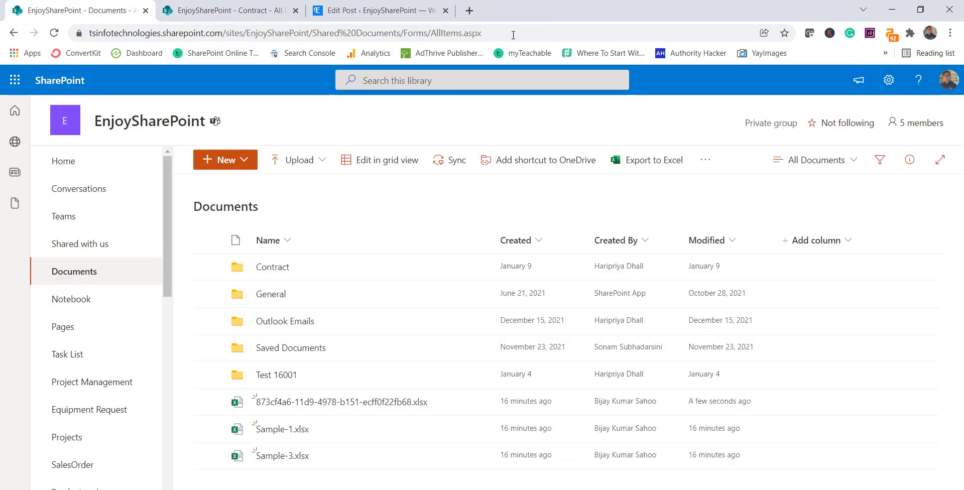
{"action": "left_click", "coordinate": [470, 10]}
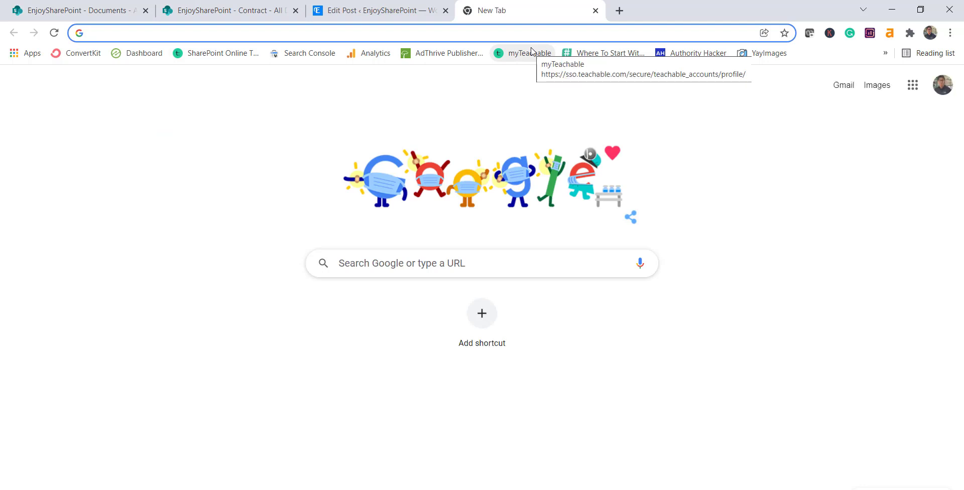
- Go to flow.microsoft.com and show the My flows list
{"action": "type", "text": "l"}
{"action": "key", "text": "BackSpace"}
{"action": "key", "text": "BackSpace"}
{"action": "type", "text": "flow.microsoft.com"}
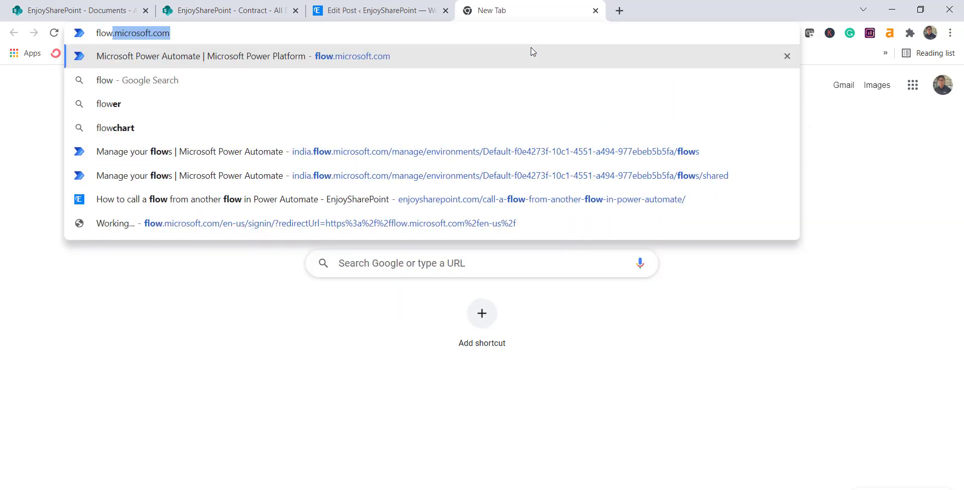
{"action": "key", "text": "Return"}
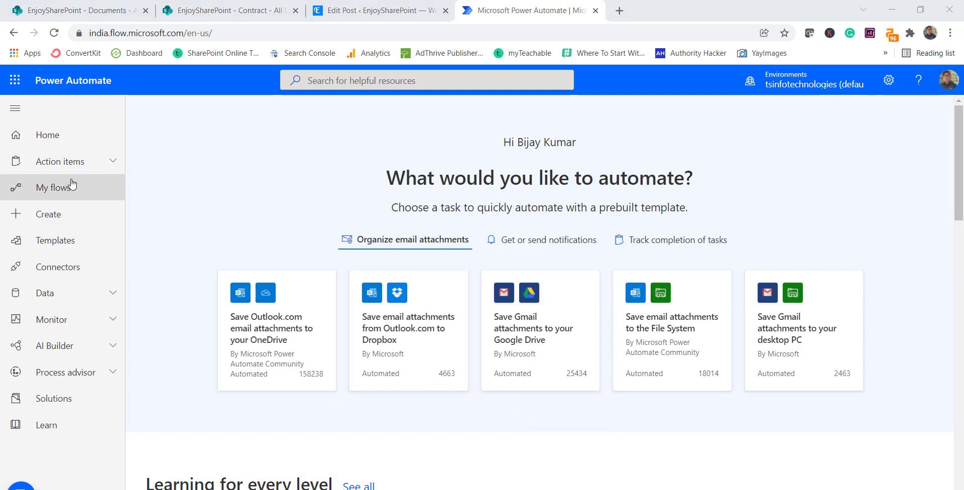
{"action": "left_click", "coordinate": [62, 197]}
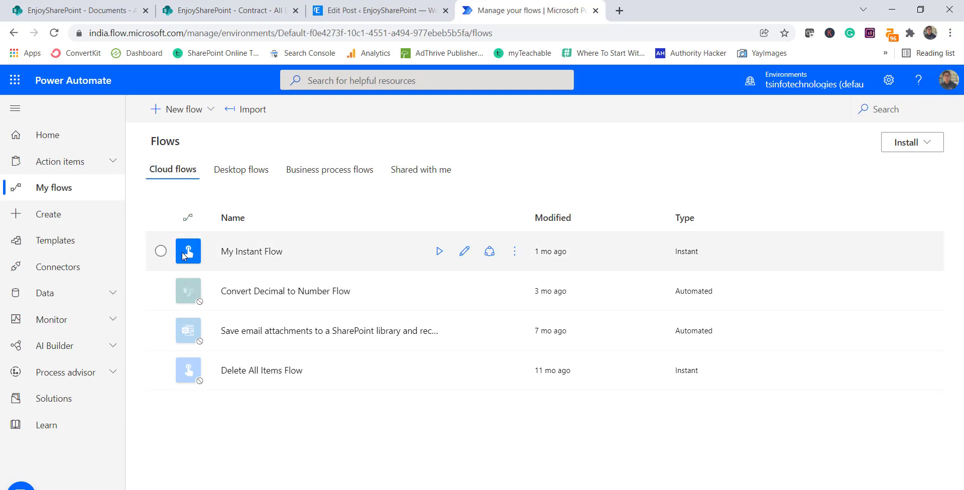
- Edit the shared 'power automate rename file in SharePoint' flow and expand its For a selected file trigger
{"action": "left_click", "coordinate": [420, 173]}
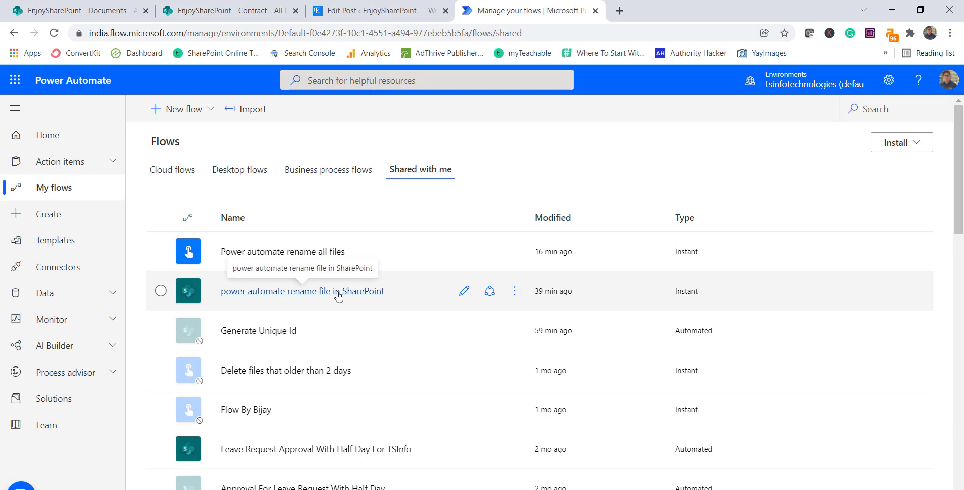
{"action": "left_click", "coordinate": [464, 293]}
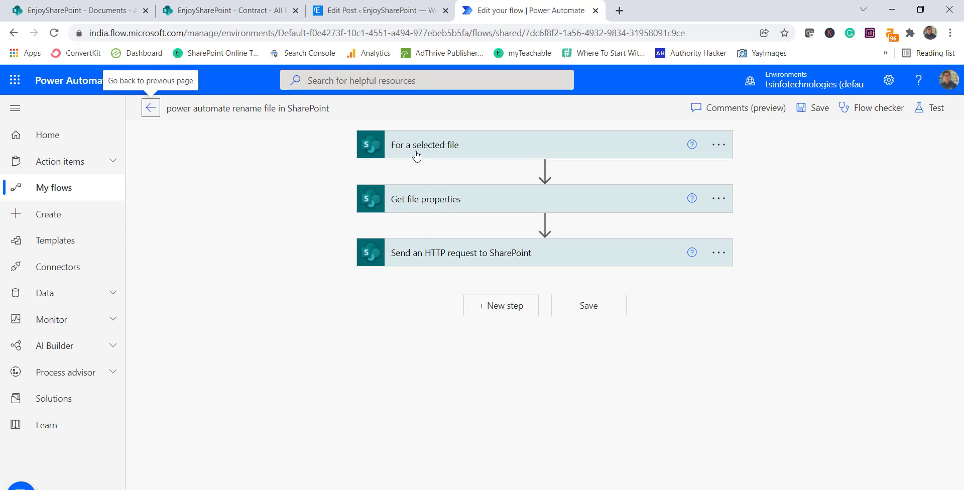
{"action": "left_click", "coordinate": [416, 156]}
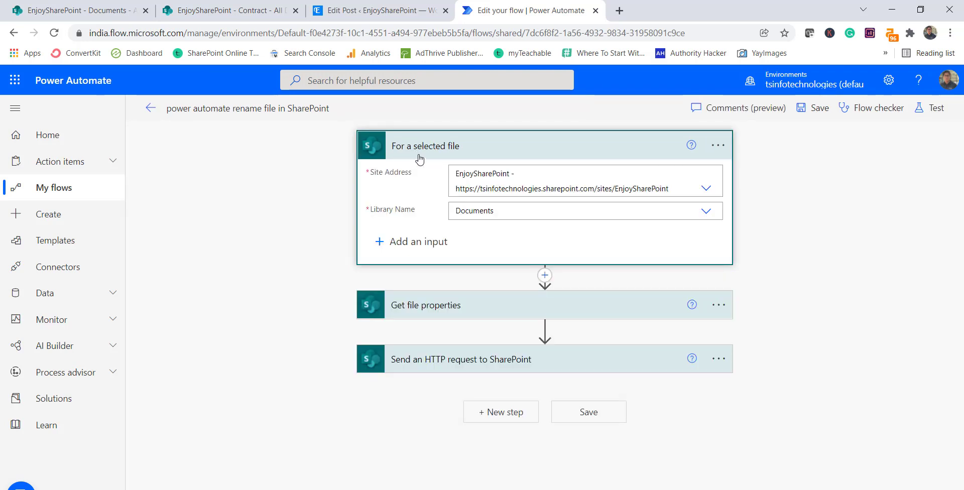
{"action": "right_click", "coordinate": [60, 217]}
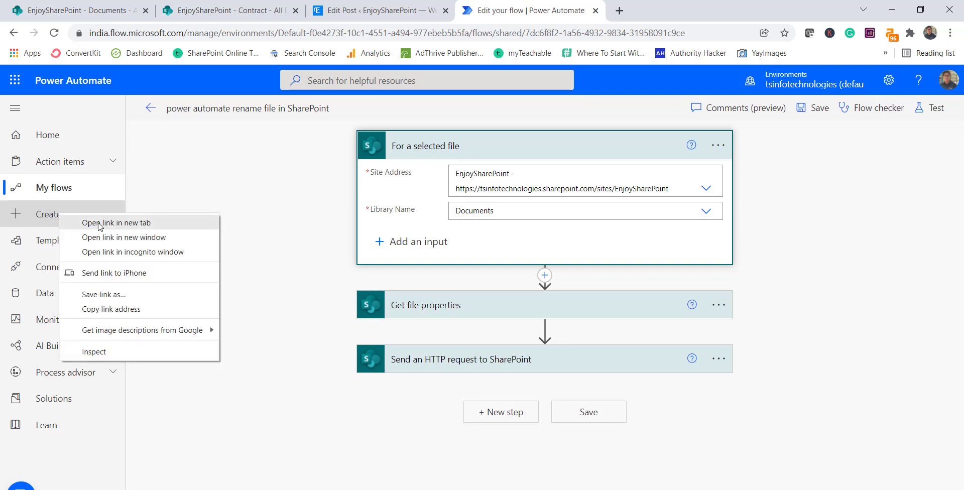
- Open the Create page in a new tab, cancel the Automated cloud flow dialog, and return to the editor
{"action": "left_click", "coordinate": [97, 221]}
{"action": "left_click", "coordinate": [642, 13]}
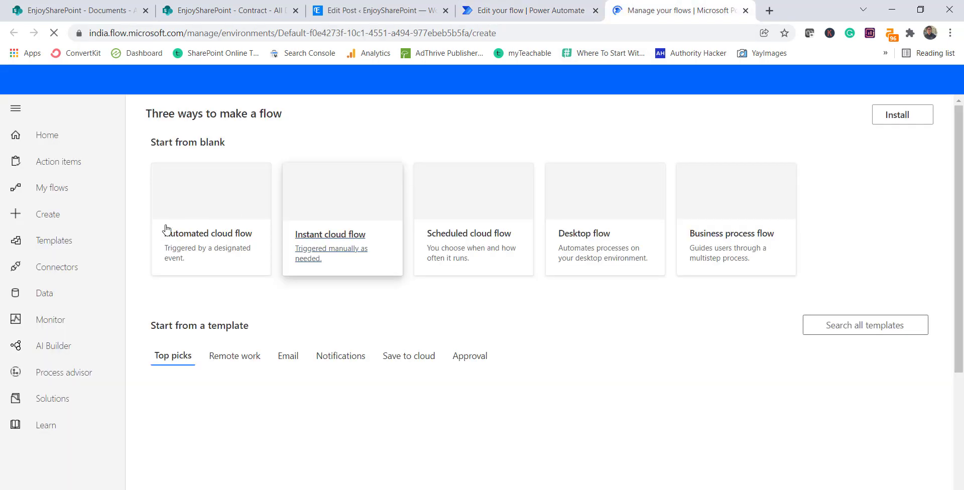
{"action": "left_click", "coordinate": [224, 240]}
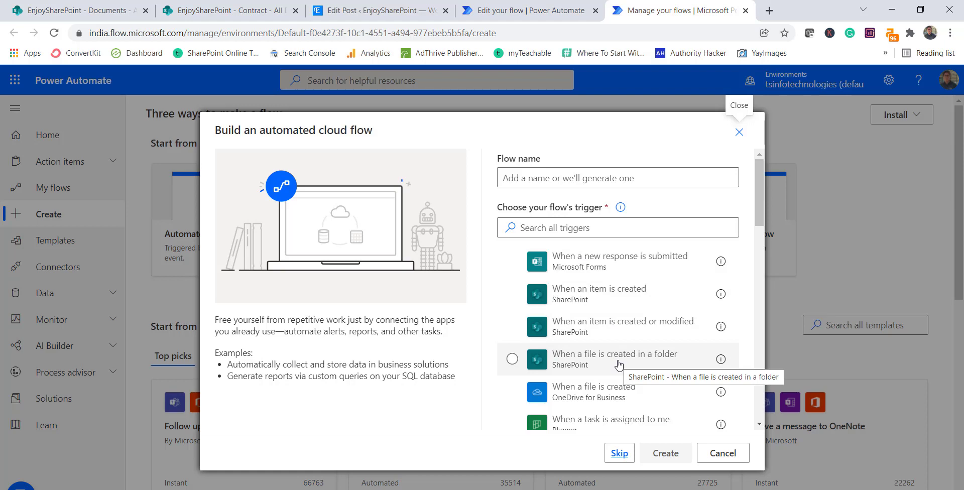
{"action": "left_click", "coordinate": [525, 12]}
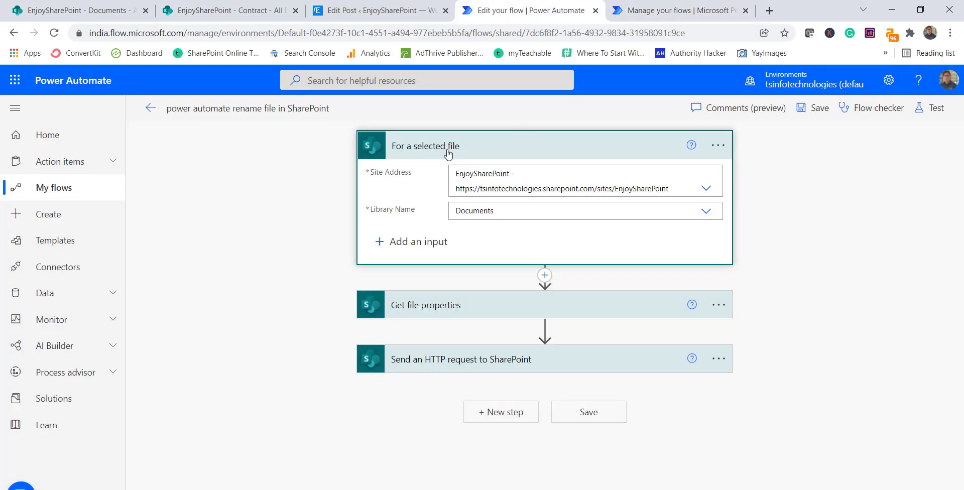
{"action": "left_click", "coordinate": [648, 19]}
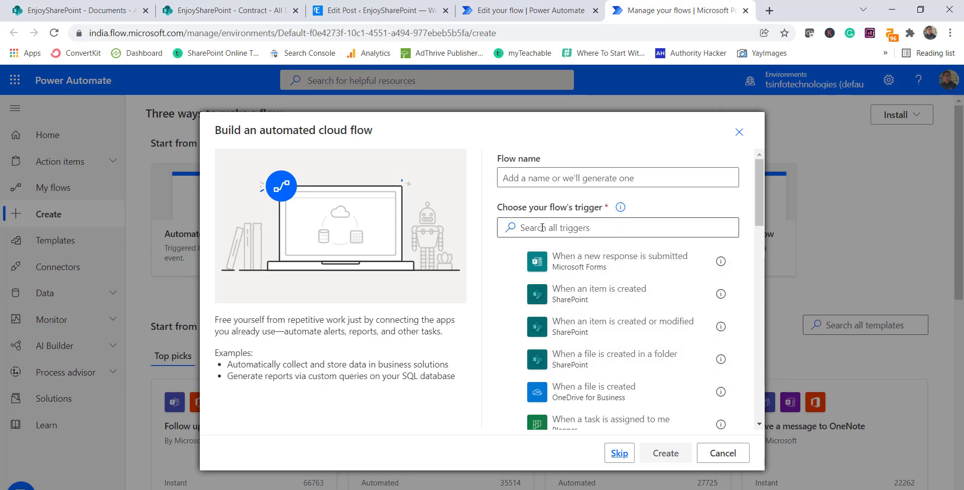
{"action": "left_click", "coordinate": [720, 454]}
{"action": "left_click", "coordinate": [510, 11]}
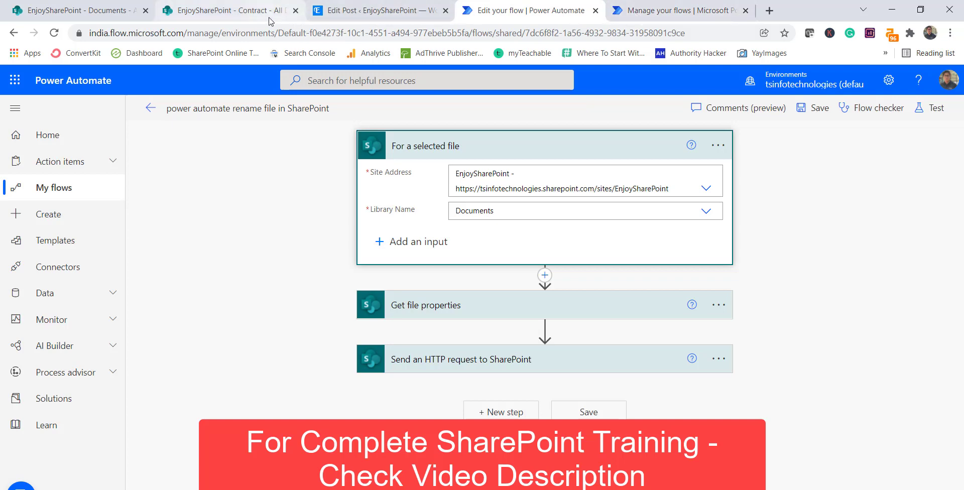
- Check the Documents library, then expand Get file properties showing EnjoySharePoint site, Documents library and ID
{"action": "left_click", "coordinate": [128, 18]}
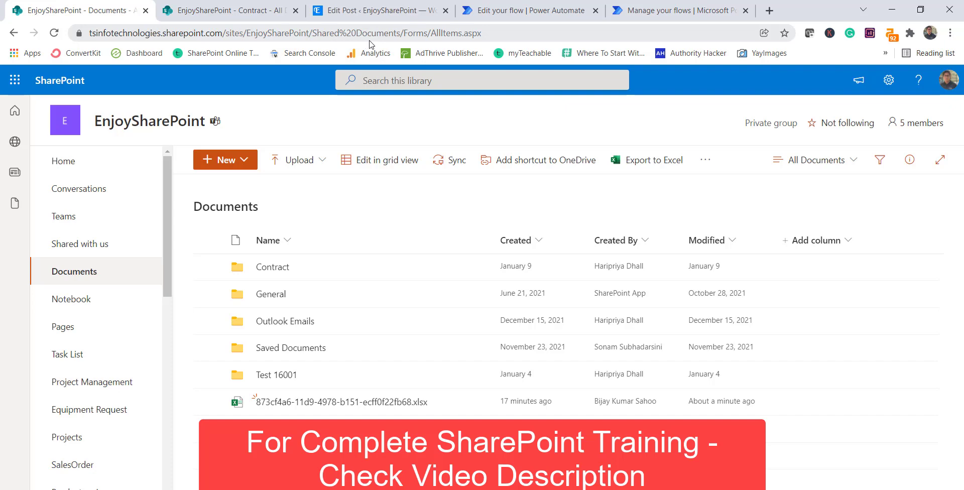
{"action": "left_click", "coordinate": [506, 11]}
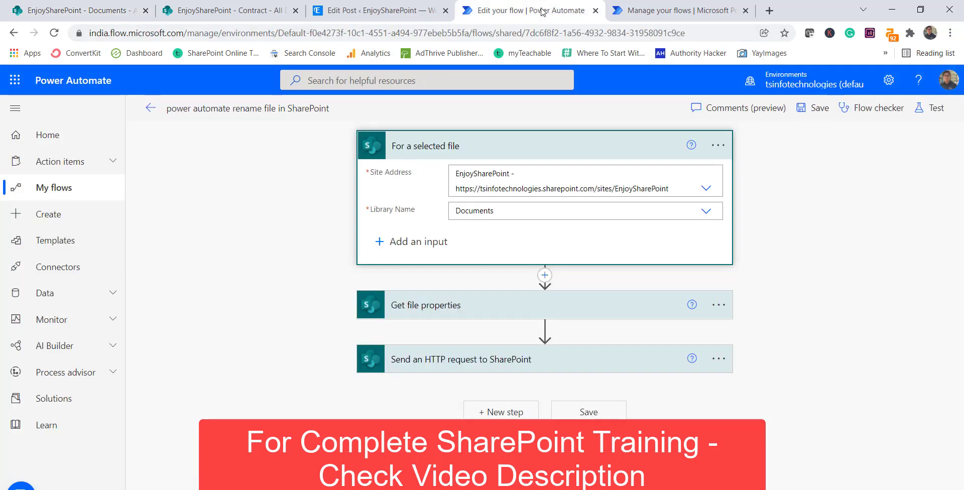
{"action": "left_click", "coordinate": [546, 312]}
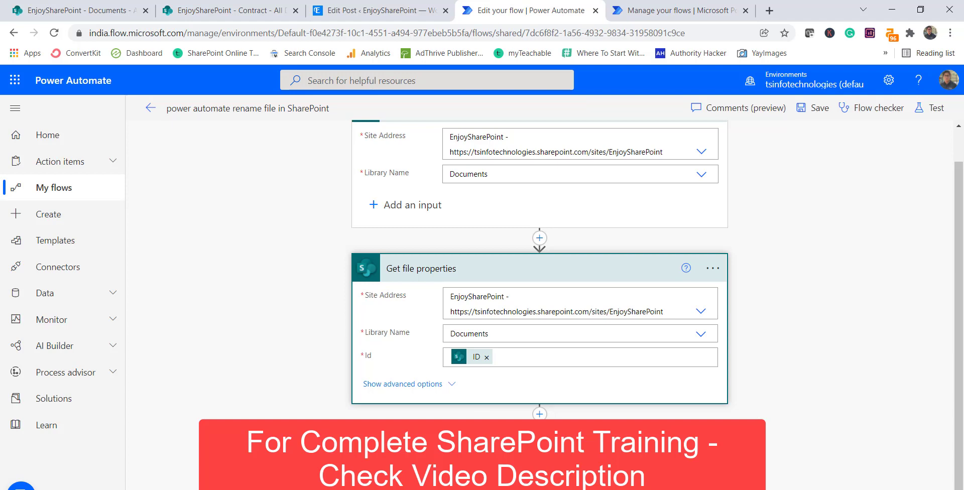
- Scroll to the Send an HTTP request to SharePoint step's POST request renaming the file to guid().xlsx
{"action": "scroll", "coordinate": [539, 226], "scroll_direction": "down", "scroll_amount": 5}
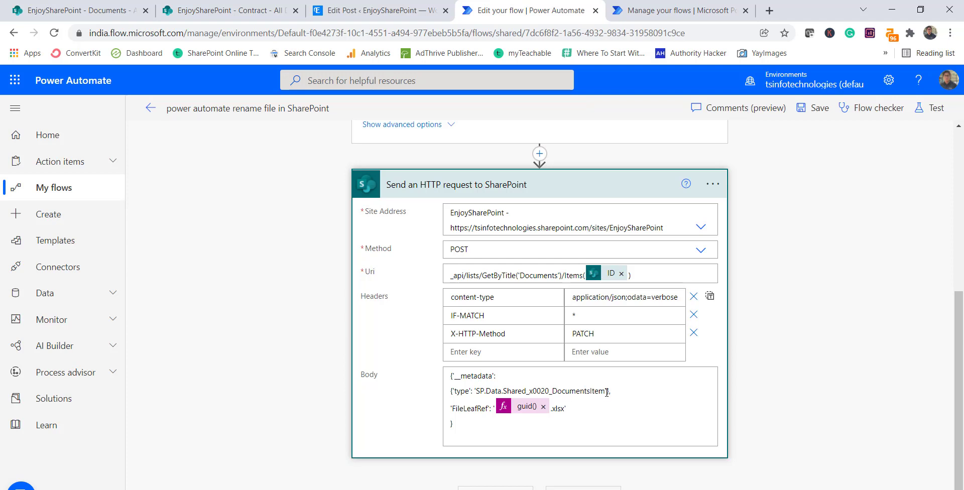
- Save the rename-file flow with its guid().xlsx HTTP rename request, staying on the page while saving
{"action": "left_click_drag", "start_coordinate": [606, 392], "coordinate": [591, 392]}
{"action": "left_click", "coordinate": [627, 395]}
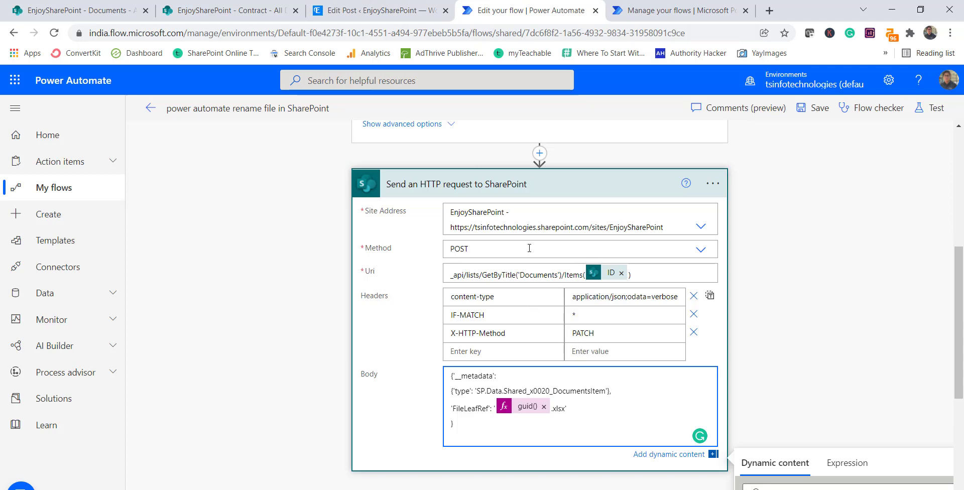
{"action": "scroll", "coordinate": [590, 369], "scroll_direction": "up", "scroll_amount": 6}
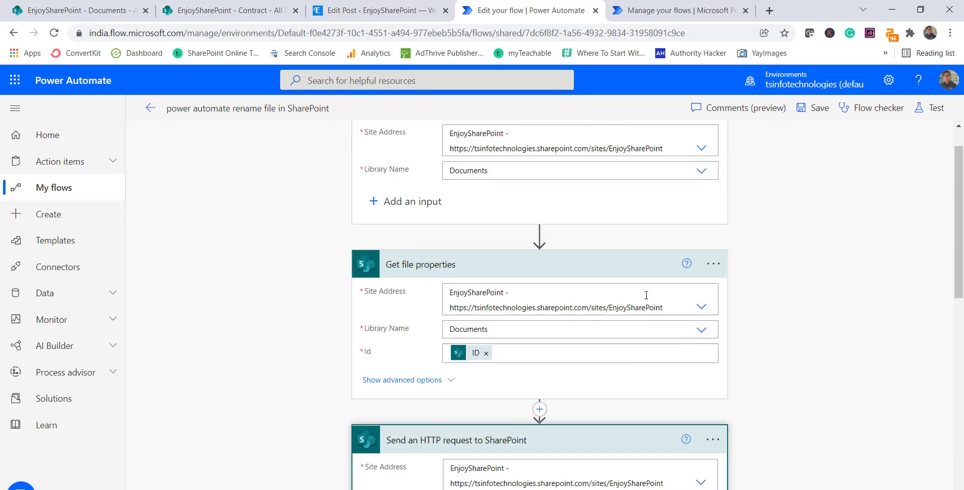
{"action": "left_click", "coordinate": [812, 111]}
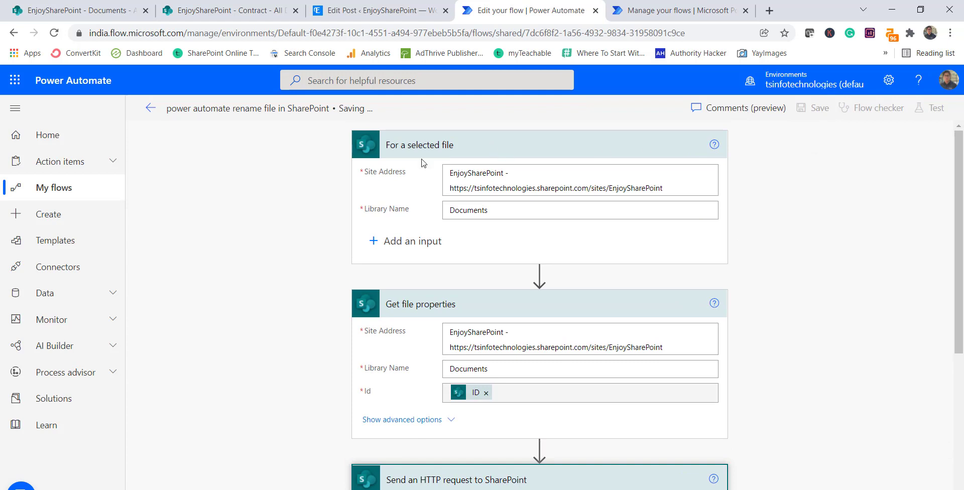
{"action": "left_click", "coordinate": [150, 110]}
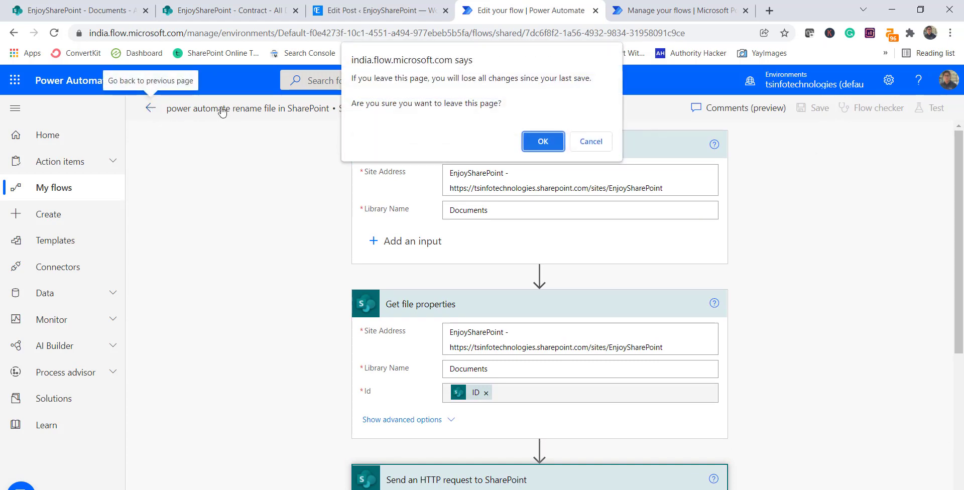
{"action": "left_click", "coordinate": [591, 142]}
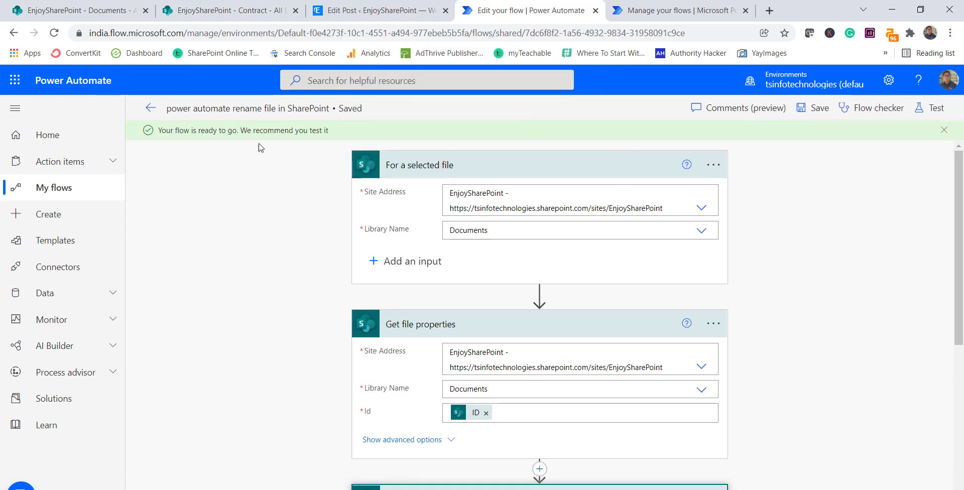
- Check the GUID-named file in Documents and Sample-1 to Sample-3 in Contract, then open My flows
{"action": "left_click", "coordinate": [149, 108]}
{"action": "left_click", "coordinate": [86, 12]}
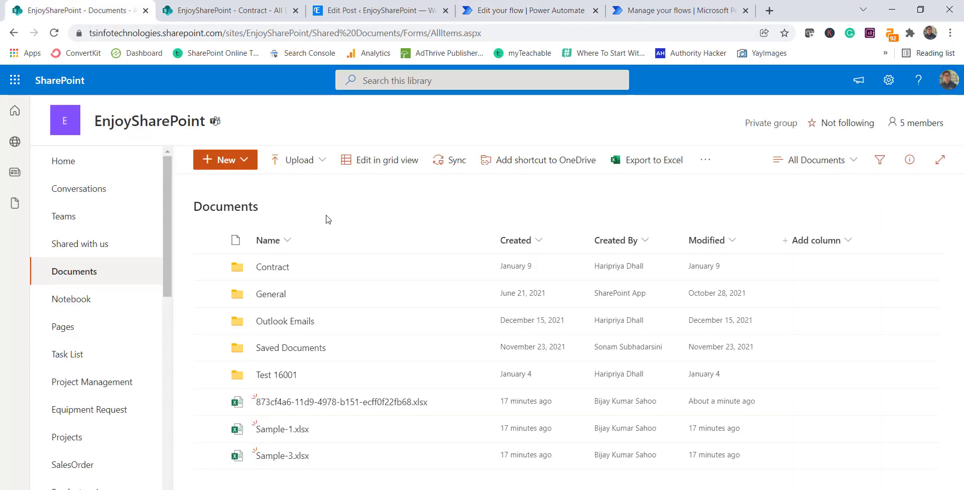
{"action": "mouse_move", "coordinate": [421, 406]}
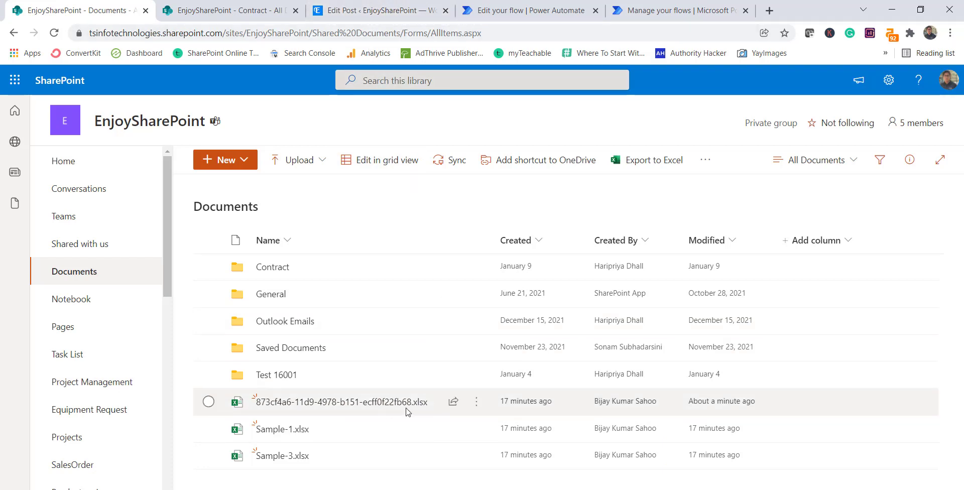
{"action": "left_click", "coordinate": [263, 11]}
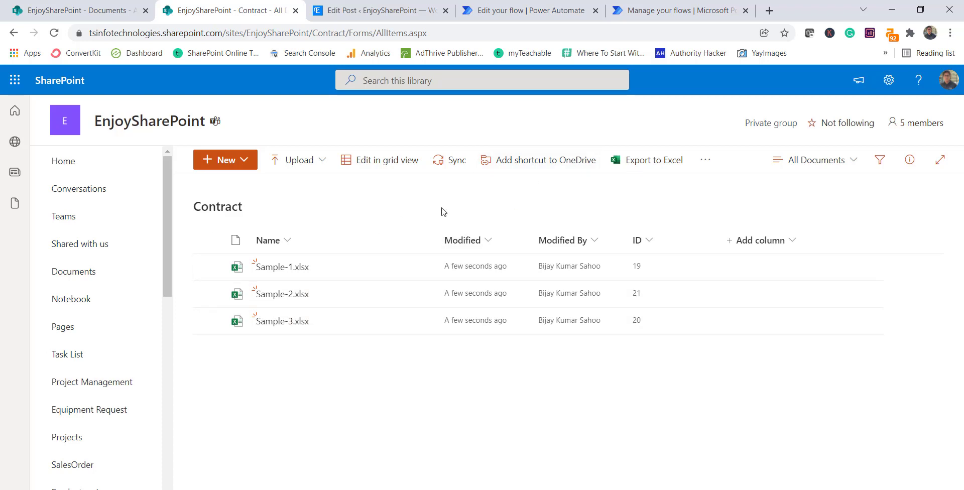
{"action": "left_click", "coordinate": [507, 20]}
{"action": "left_click", "coordinate": [54, 187]}
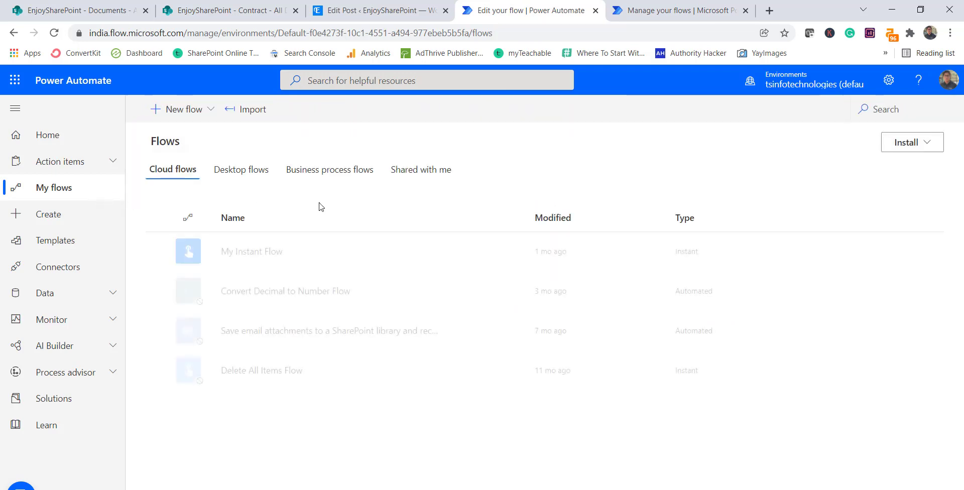
- Edit the 'Power automate rename all files' flow from the Shared with me list
{"action": "left_click", "coordinate": [425, 173]}
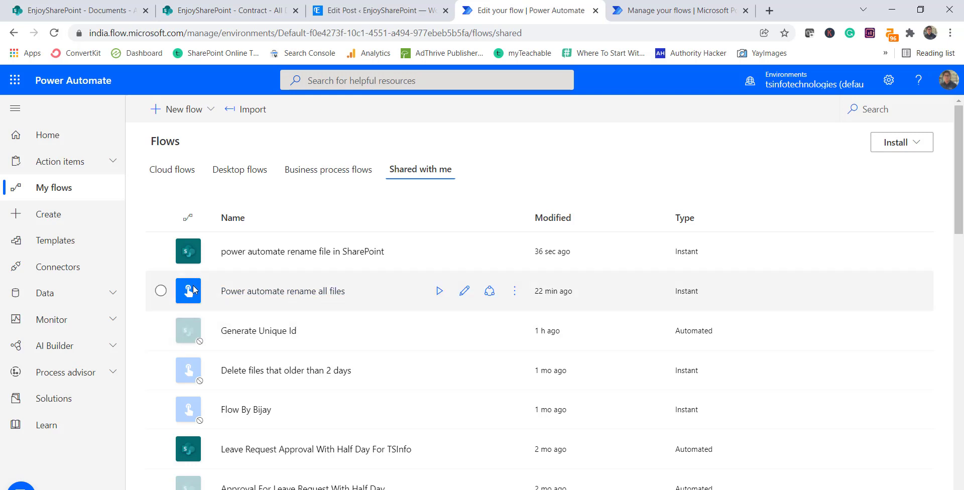
{"action": "left_click", "coordinate": [463, 296]}
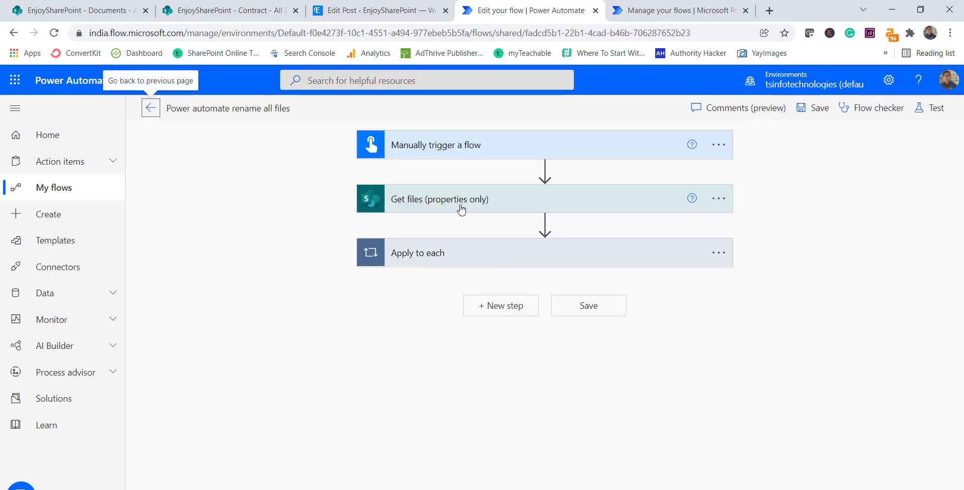
- Expand the loop's HTTP request action that PATCHes Contract items' FileLeafRef to Name plus ID
{"action": "left_click", "coordinate": [461, 213]}
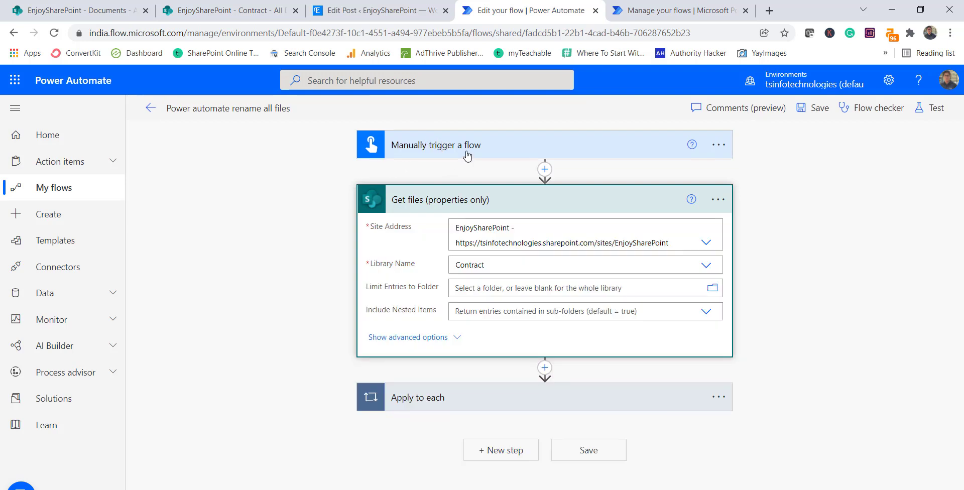
{"action": "left_click", "coordinate": [653, 7]}
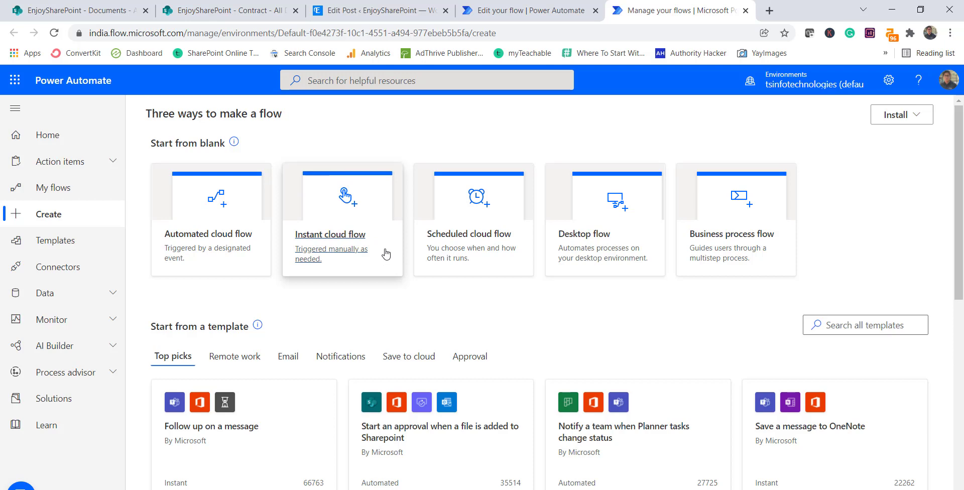
{"action": "left_click", "coordinate": [501, 12]}
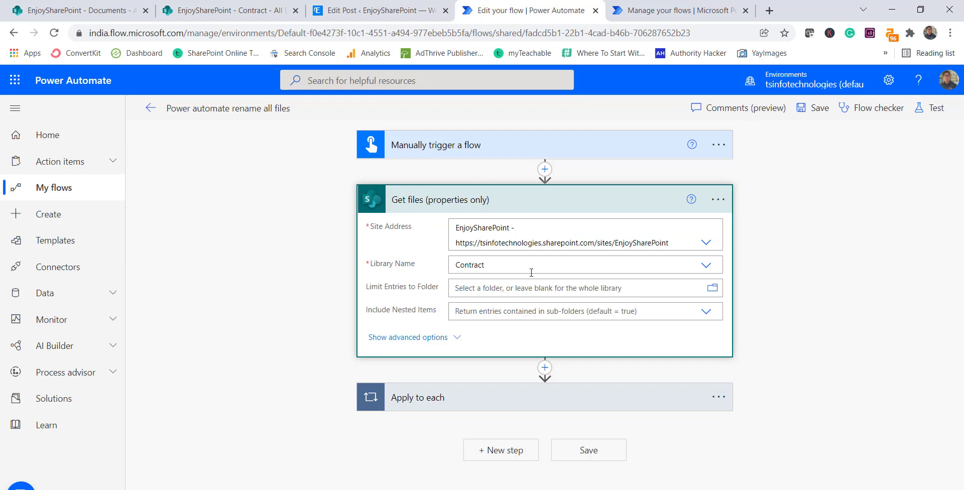
{"action": "left_click", "coordinate": [498, 401]}
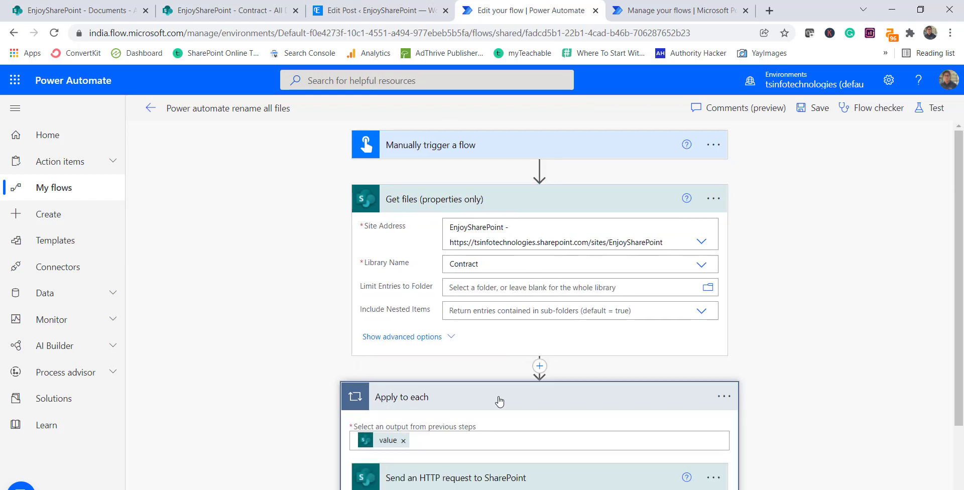
{"action": "scroll", "coordinate": [499, 391], "scroll_direction": "down", "scroll_amount": 2}
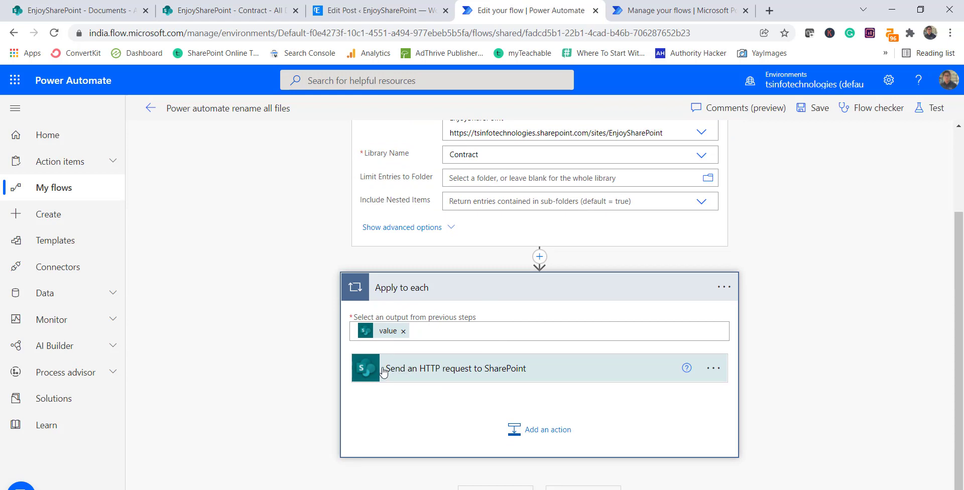
{"action": "left_click", "coordinate": [477, 371]}
{"action": "scroll", "coordinate": [477, 374], "scroll_direction": "down", "scroll_amount": 4}
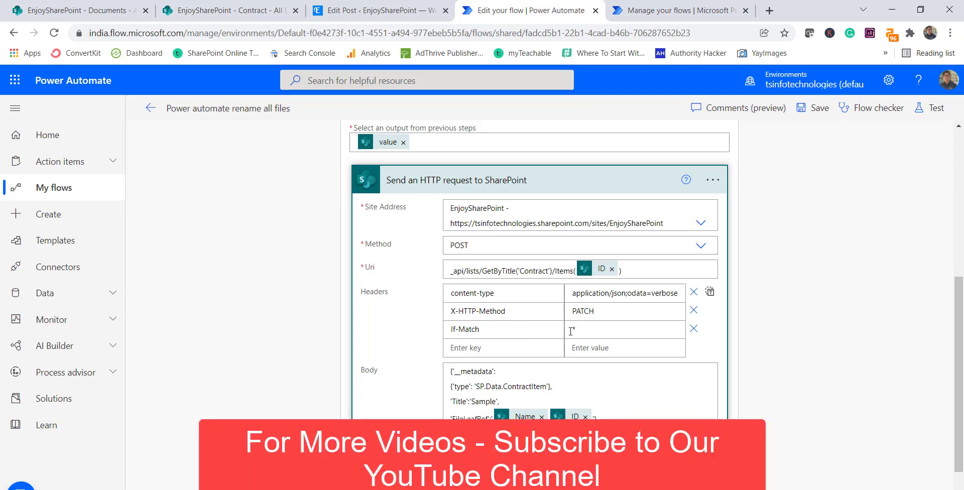
{"action": "scroll", "coordinate": [491, 389], "scroll_direction": "down", "scroll_amount": 2}
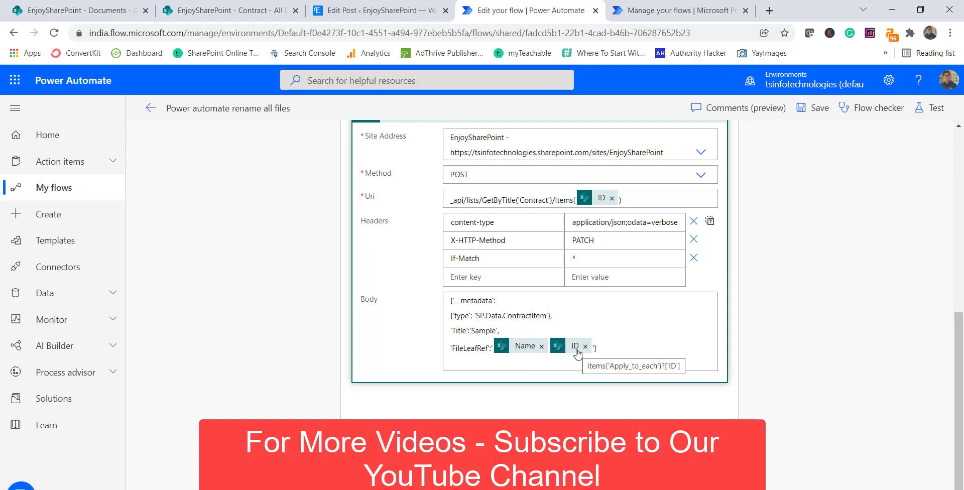
{"action": "left_click", "coordinate": [255, 12]}
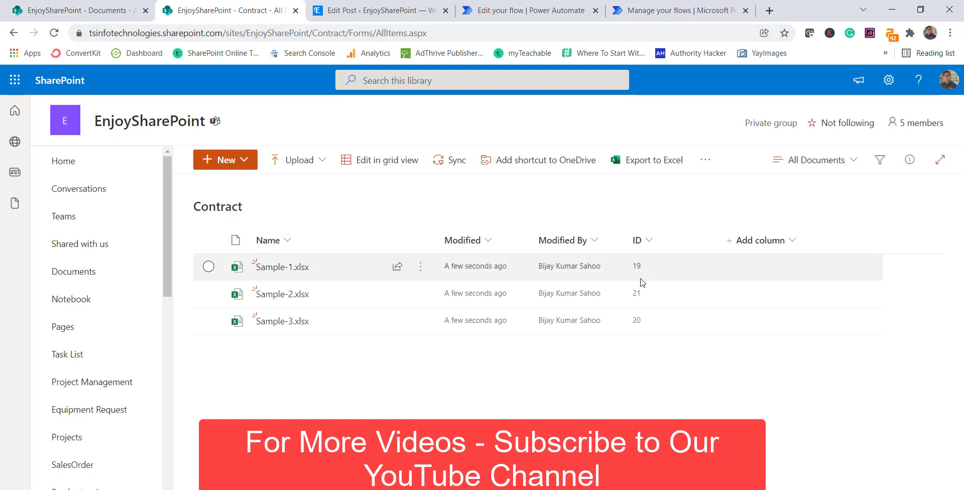
{"action": "mouse_move", "coordinate": [296, 273]}
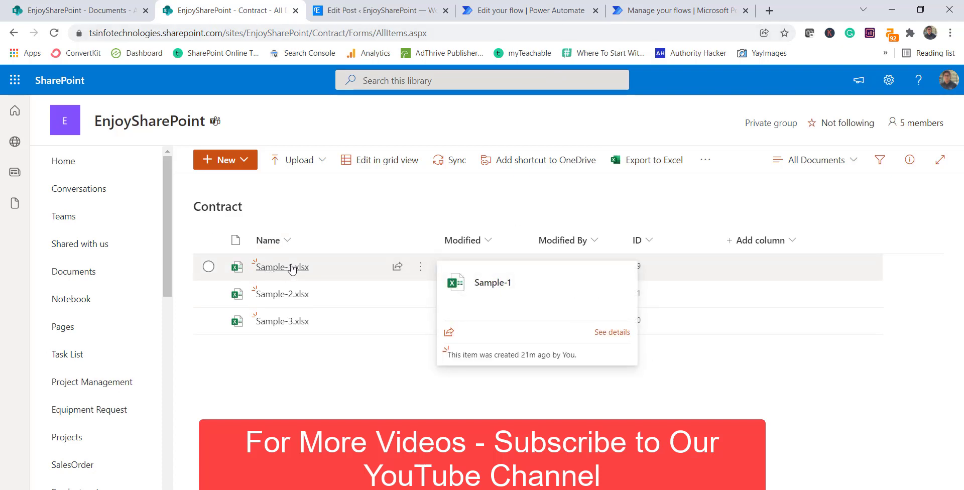
{"action": "left_click", "coordinate": [542, 17]}
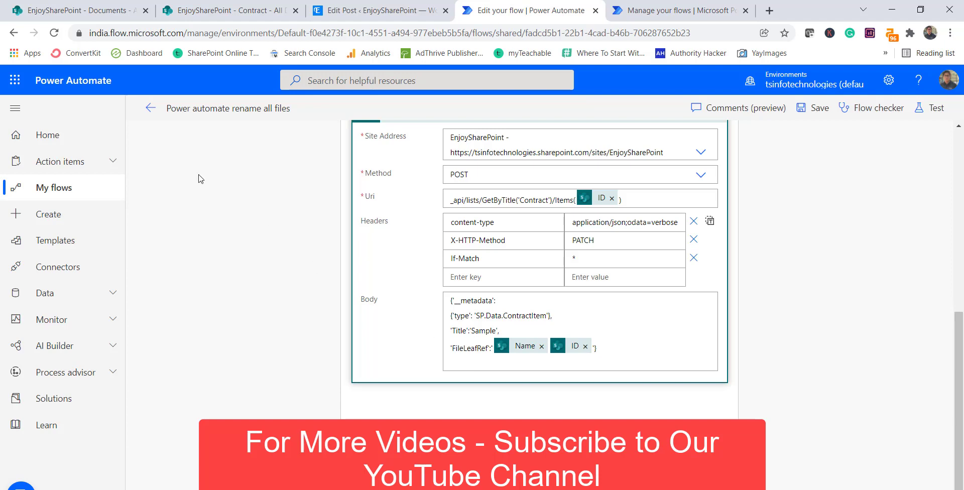
- Run the 'Power automate rename all files' flow from Shared with me
{"action": "left_click", "coordinate": [150, 108]}
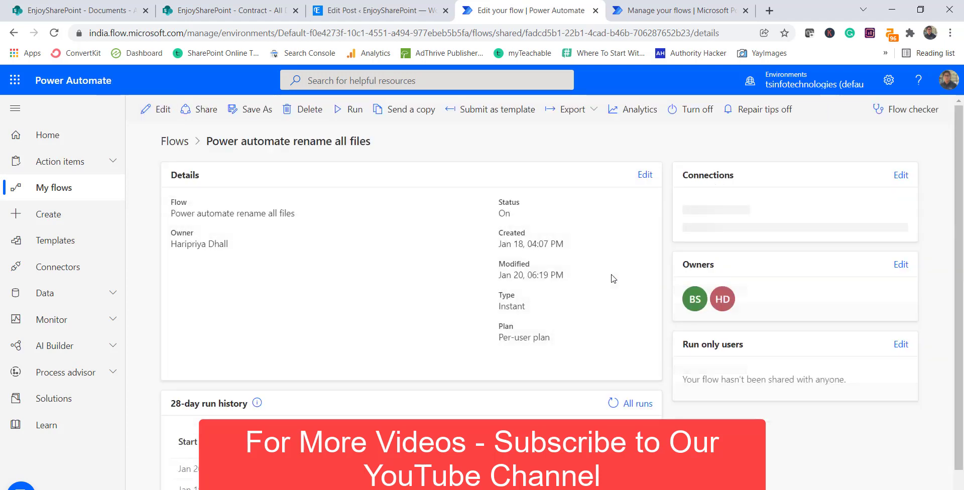
{"action": "left_click", "coordinate": [82, 195]}
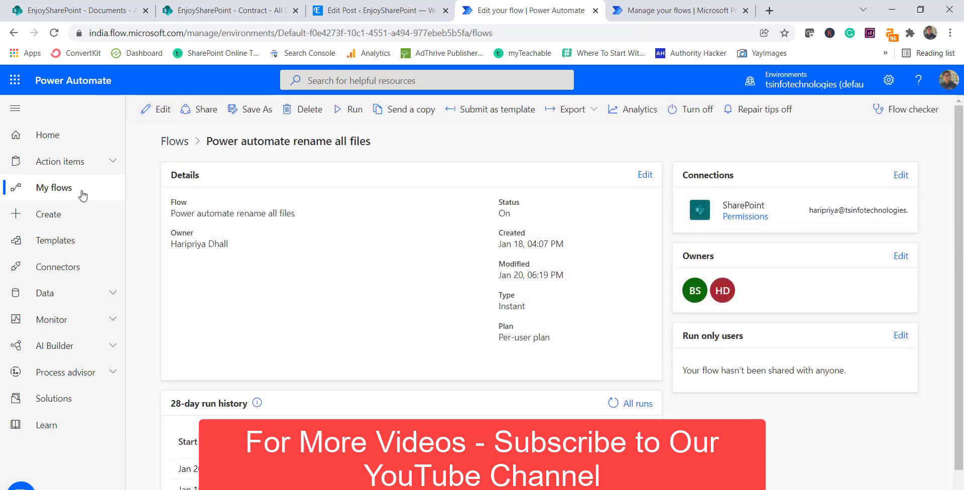
{"action": "left_click", "coordinate": [411, 176]}
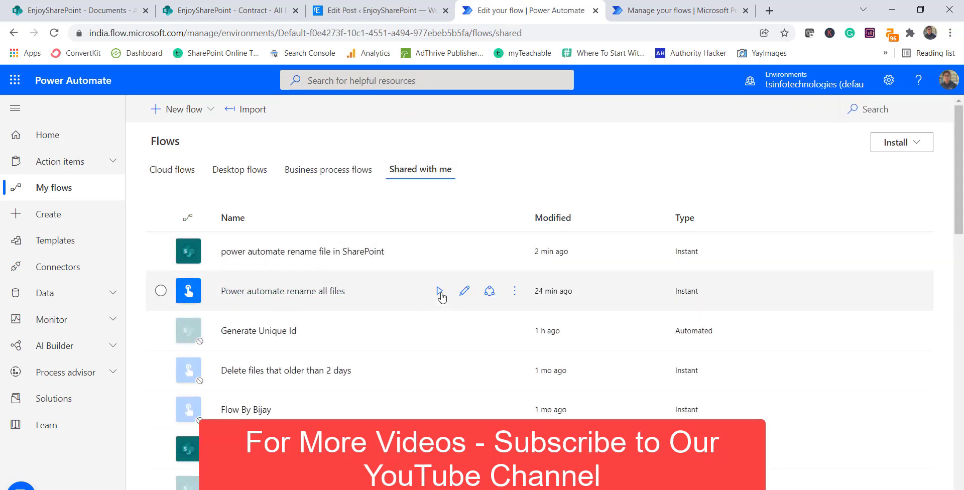
{"action": "left_click", "coordinate": [439, 291]}
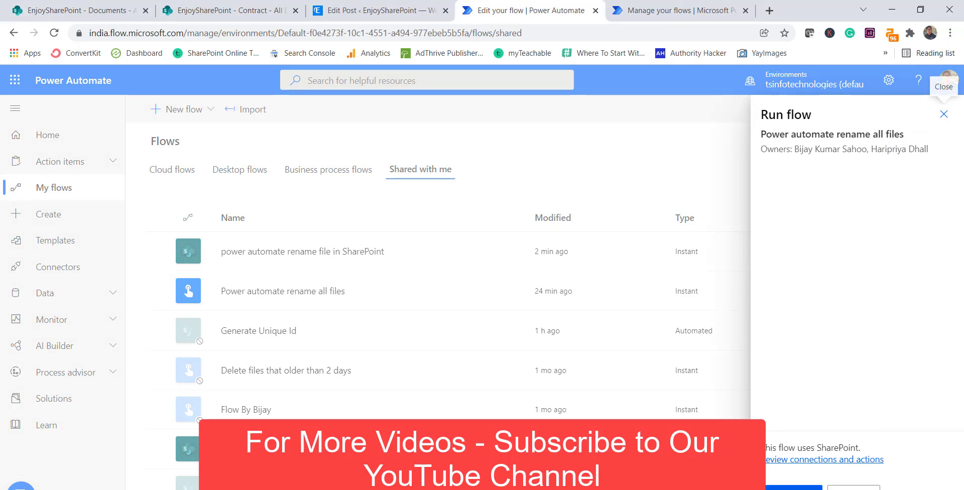
{"action": "left_click", "coordinate": [792, 488]}
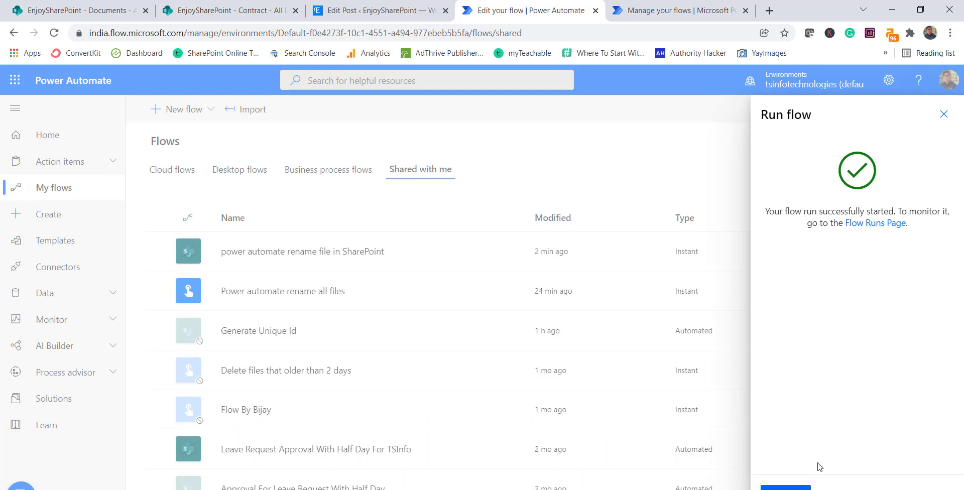
{"action": "left_click", "coordinate": [785, 487]}
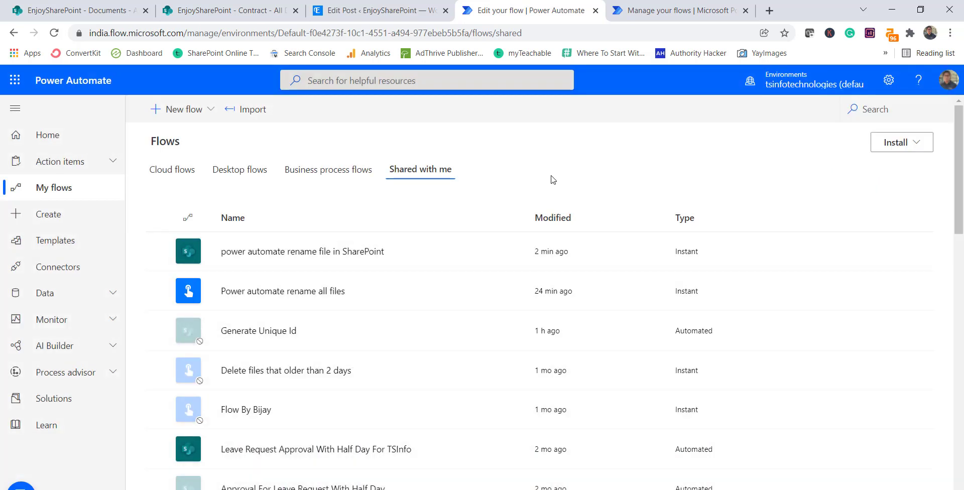
- Confirm on the flow's details page that the newest run Succeeded
{"action": "mouse_move", "coordinate": [441, 301]}
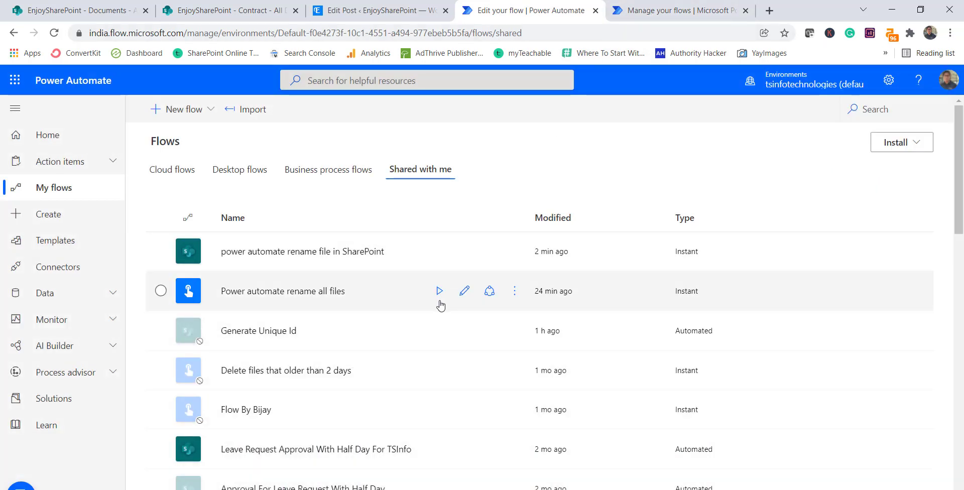
{"action": "left_click", "coordinate": [339, 291]}
{"action": "scroll", "coordinate": [314, 394], "scroll_direction": "down", "scroll_amount": 2}
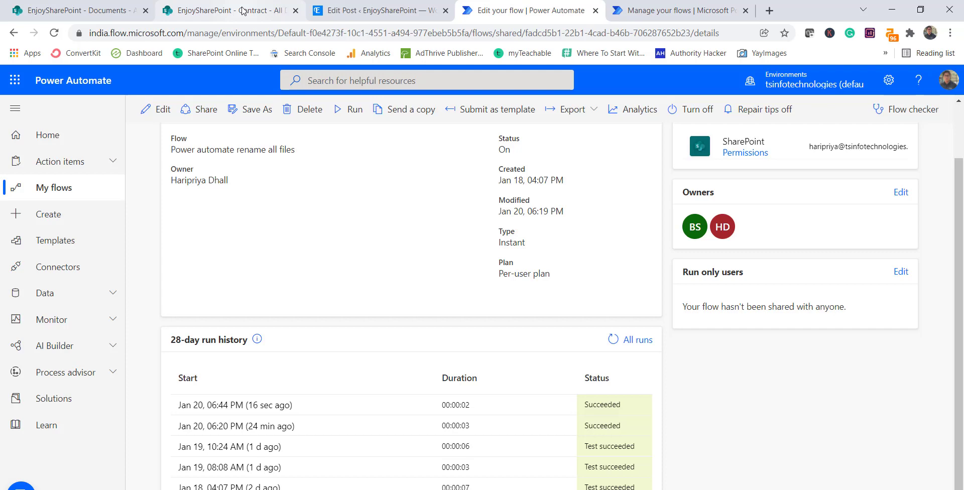
- Review the Contract files Sample-119, Sample-221 and Sample-320.xlsx, then return to the WordPress post editor
{"action": "left_click", "coordinate": [242, 10]}
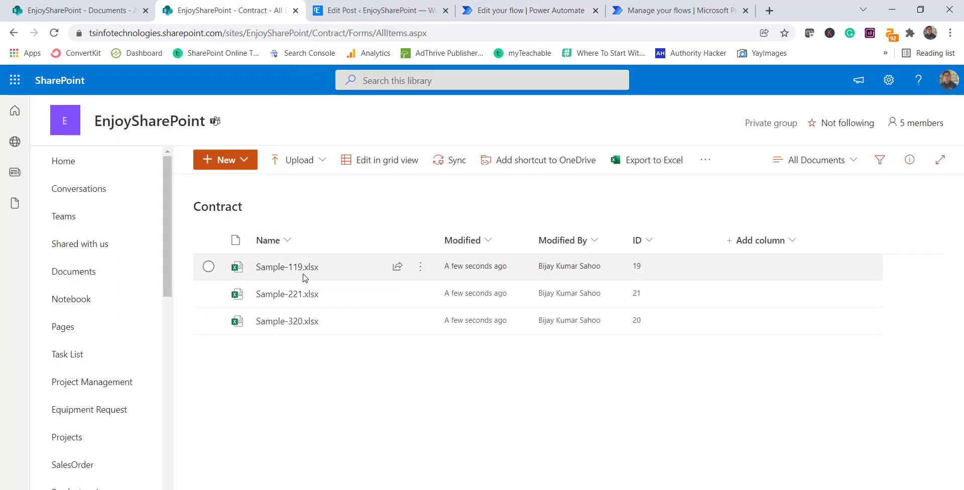
{"action": "mouse_move", "coordinate": [292, 298]}
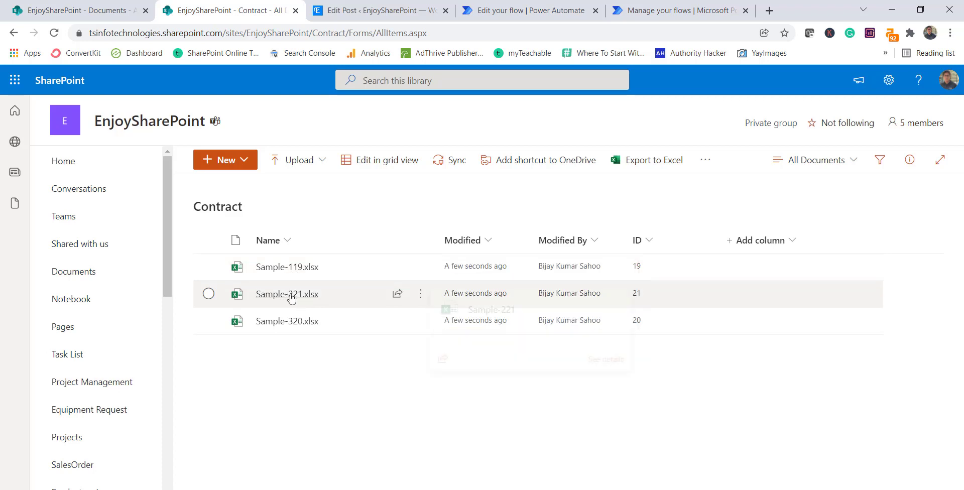
{"action": "mouse_move", "coordinate": [309, 330]}
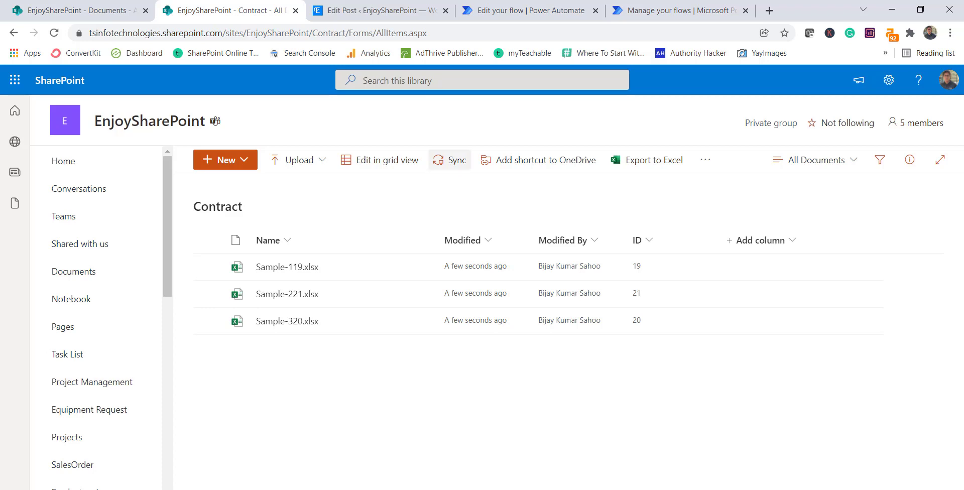
{"action": "left_click", "coordinate": [381, 10]}
{"action": "scroll", "coordinate": [468, 309], "scroll_direction": "up", "scroll_amount": 1}
{"action": "scroll", "coordinate": [469, 301], "scroll_direction": "down", "scroll_amount": 7}
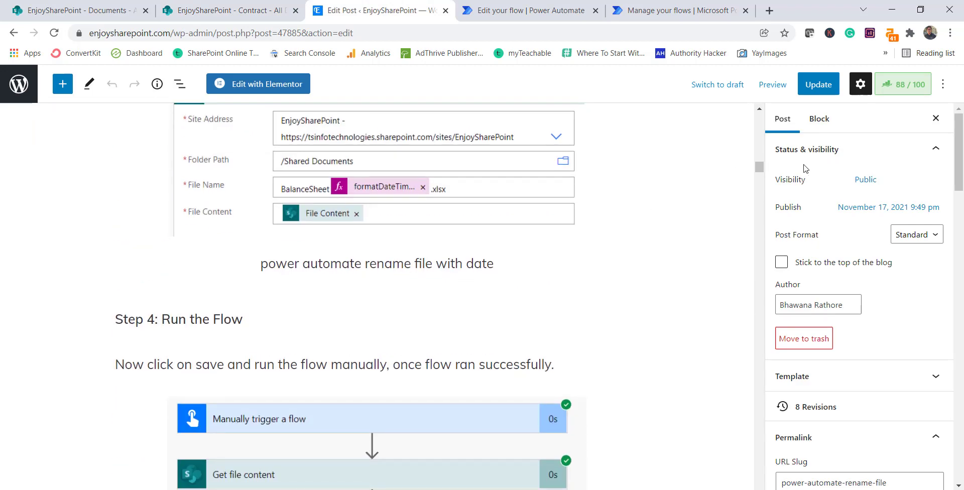
{"action": "left_click_drag", "start_coordinate": [759, 165], "coordinate": [738, 145]}
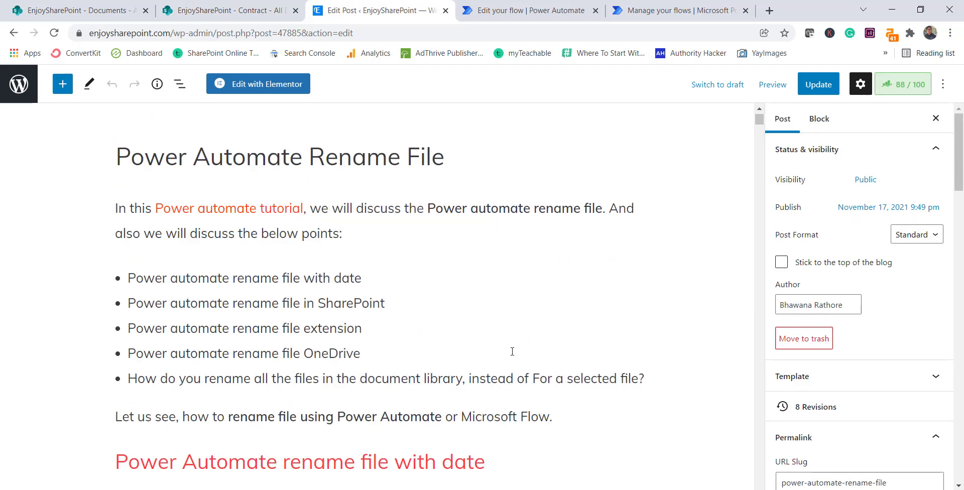
{"action": "scroll", "coordinate": [511, 351], "scroll_direction": "down", "scroll_amount": 3}
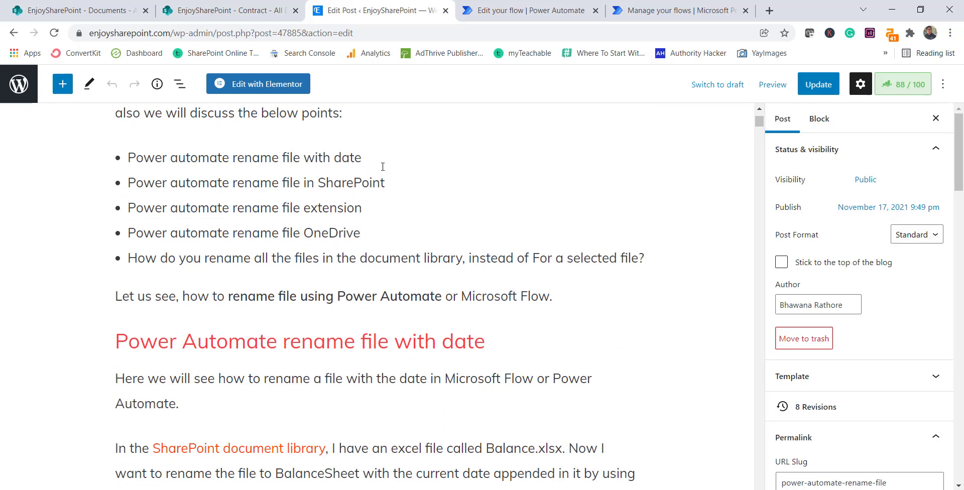
{"action": "scroll", "coordinate": [374, 254], "scroll_direction": "down", "scroll_amount": 15}
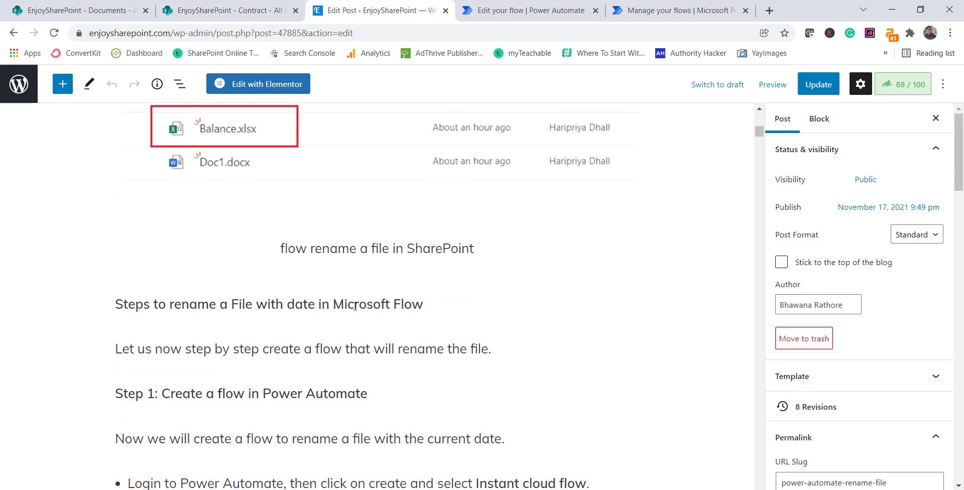
{"action": "scroll", "coordinate": [355, 307], "scroll_direction": "down", "scroll_amount": 12}
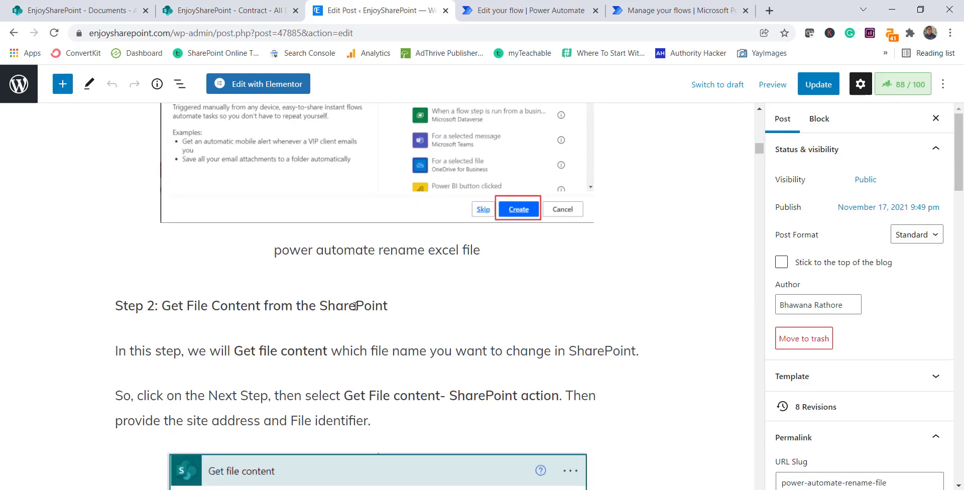
{"action": "scroll", "coordinate": [355, 306], "scroll_direction": "down", "scroll_amount": 10}
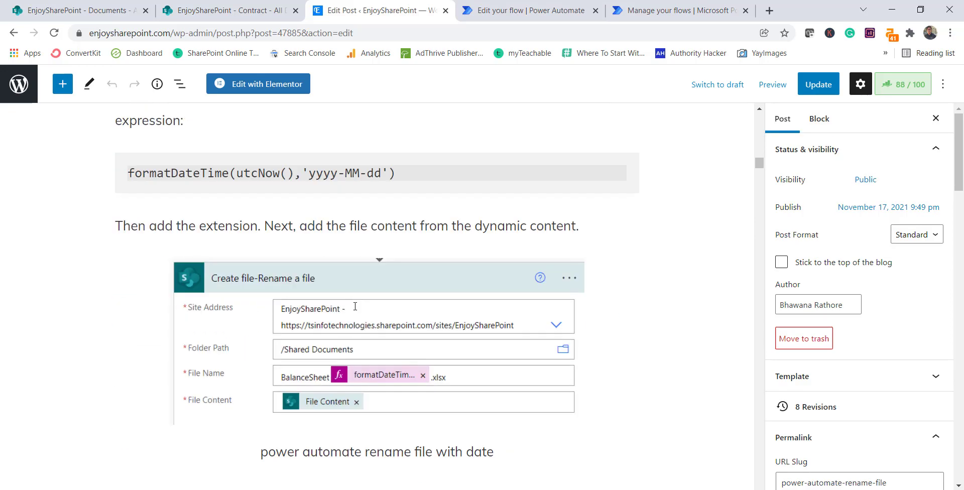